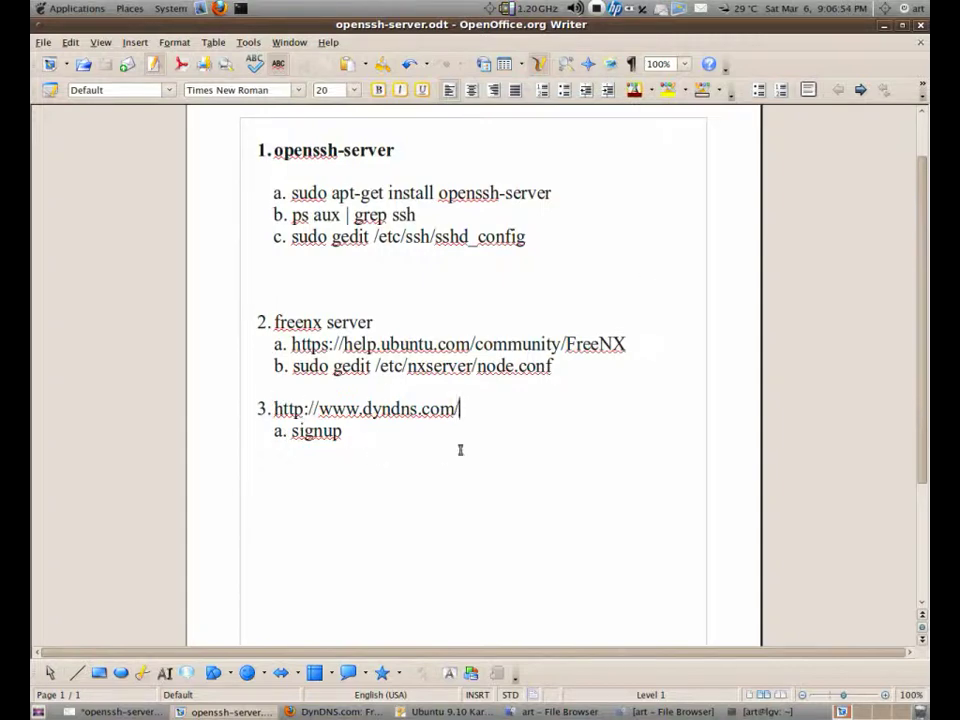
left_click_drag(275, 408, 478, 400)
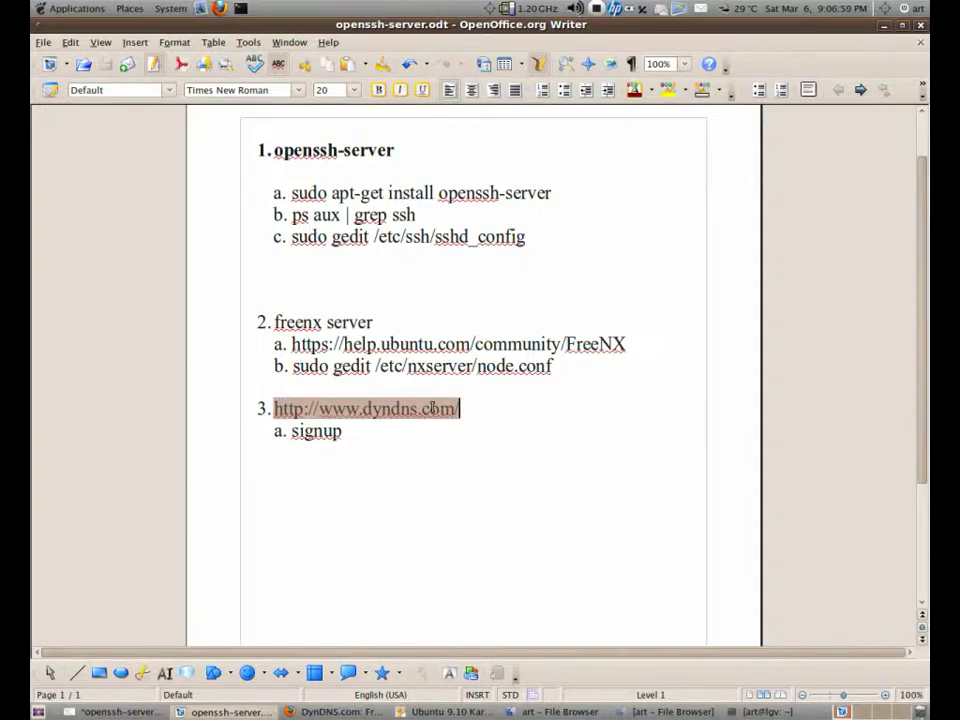
right_click(430, 407)
left_click(462, 653)
key("alt+Tab")
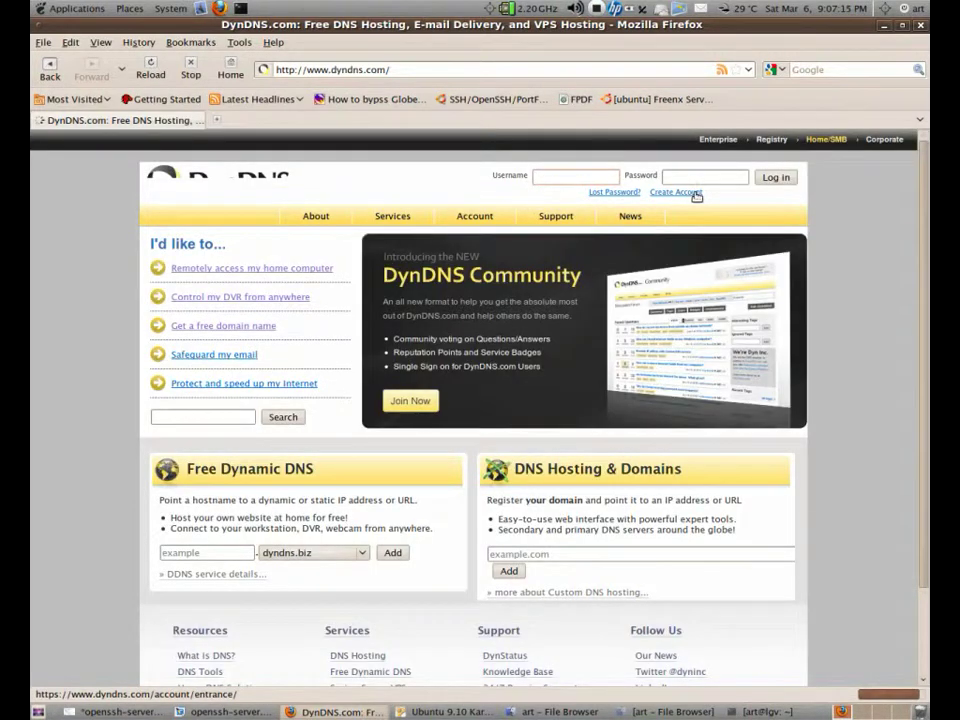
Step: Start entering the account username in the Username field on the DynDNS.com page
left_click(554, 174)
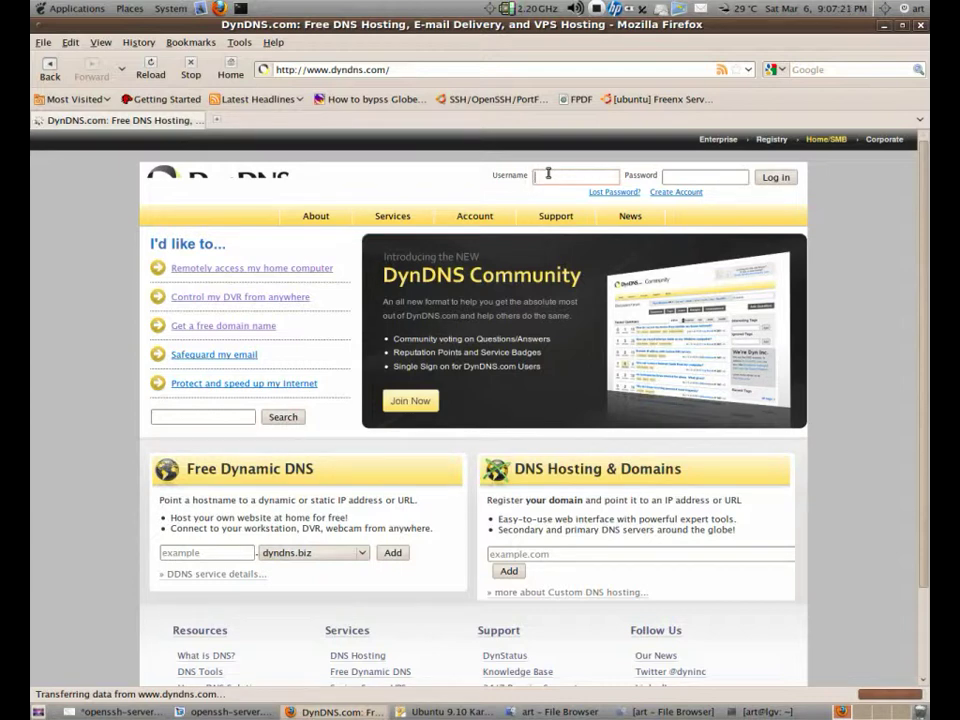
type("l")
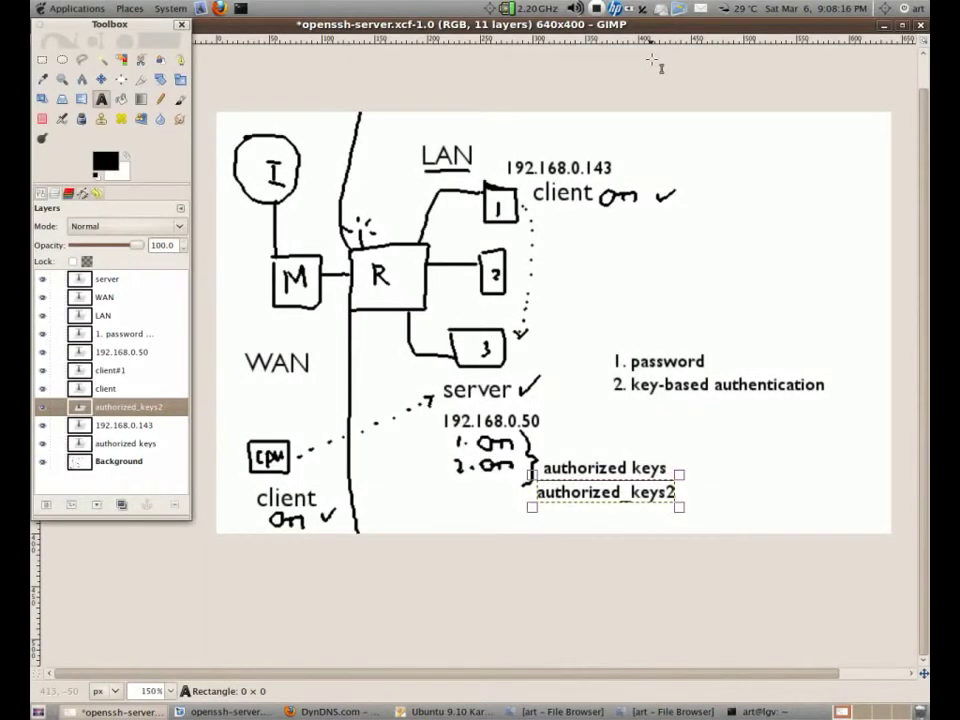
Step: Add an unnumbered line '4. router w/ port forwarding' below the signup step in the Writer notes
left_click(250, 712)
left_click(405, 432)
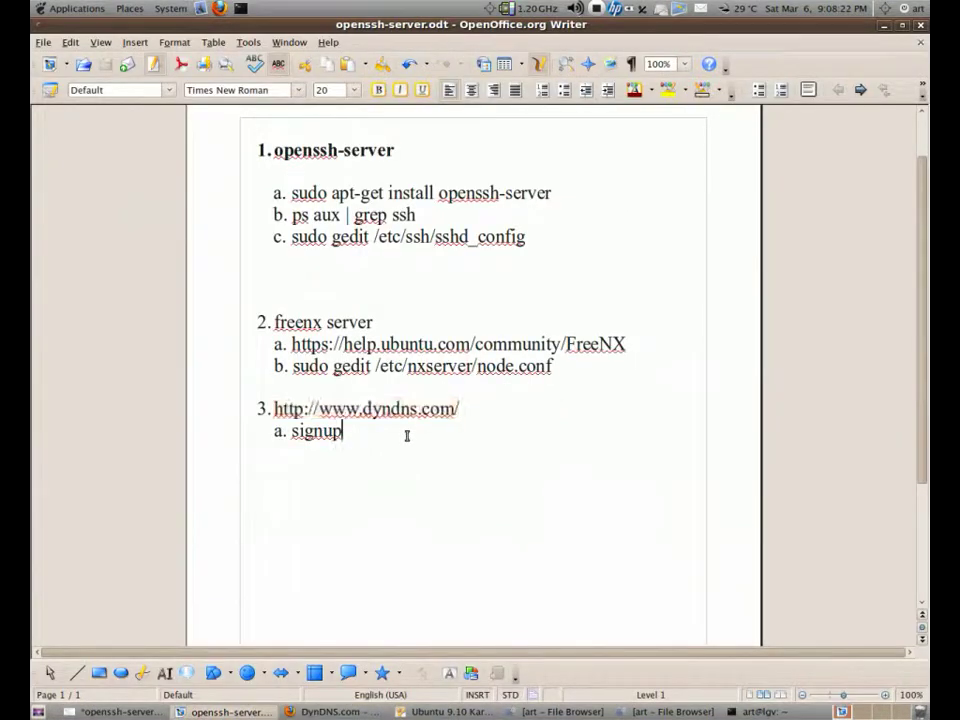
key("Return")
key("shift+Tab")
key("Return")
key("Return")
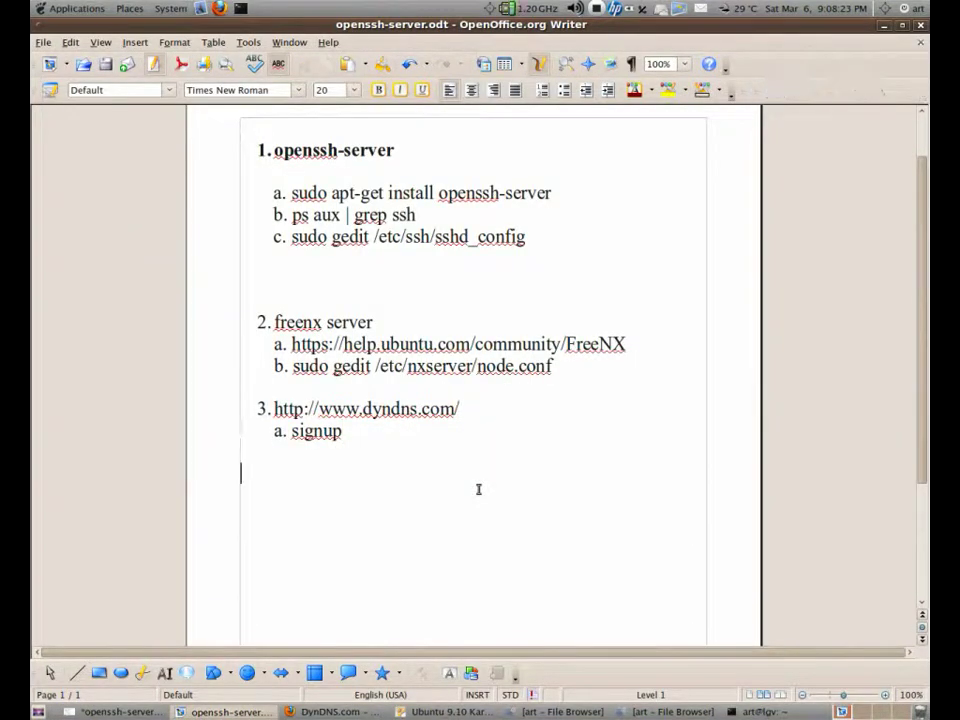
type("4. router w/ p")
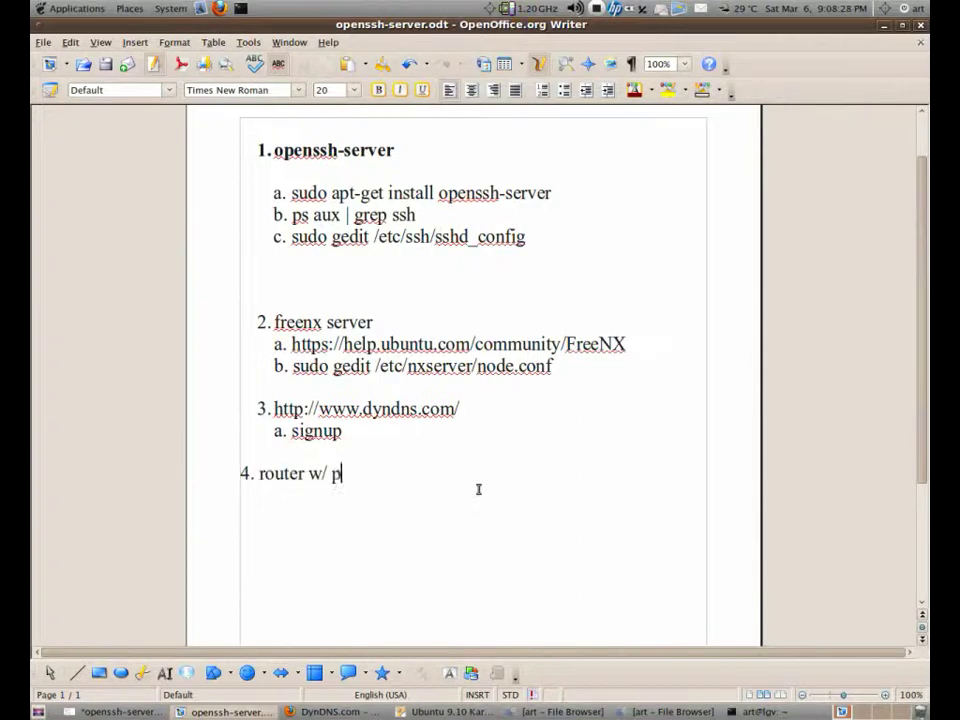
type("ort forwarding")
key("Return")
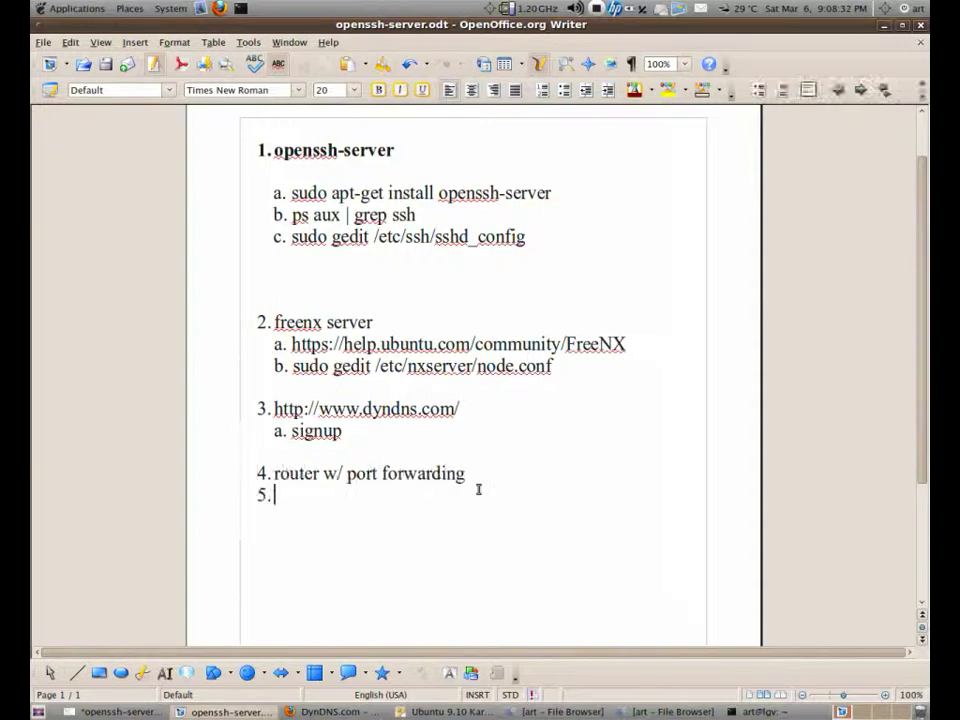
key("BackSpace")
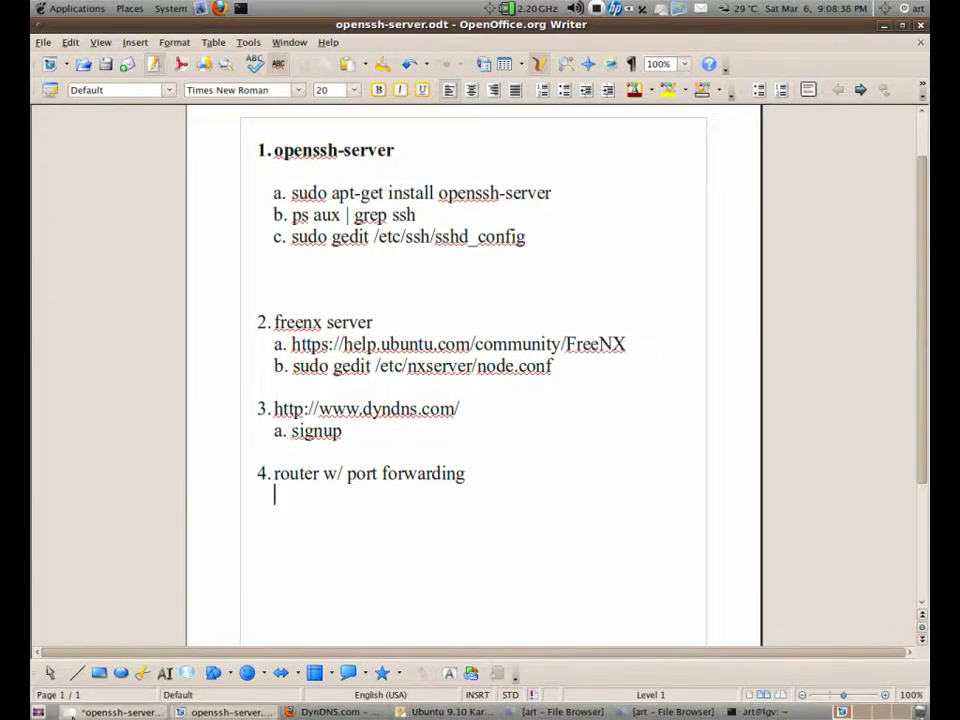
left_click(112, 712)
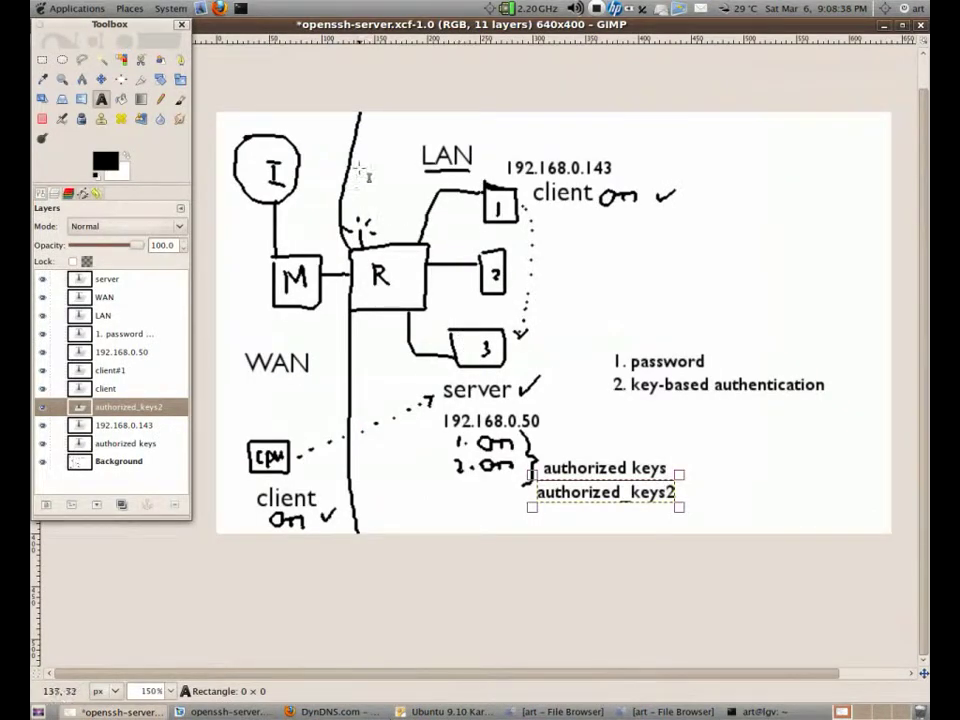
Step: Pencil a dashed vertical line on the Background layer through the R box, top to bottom
left_click(130, 461)
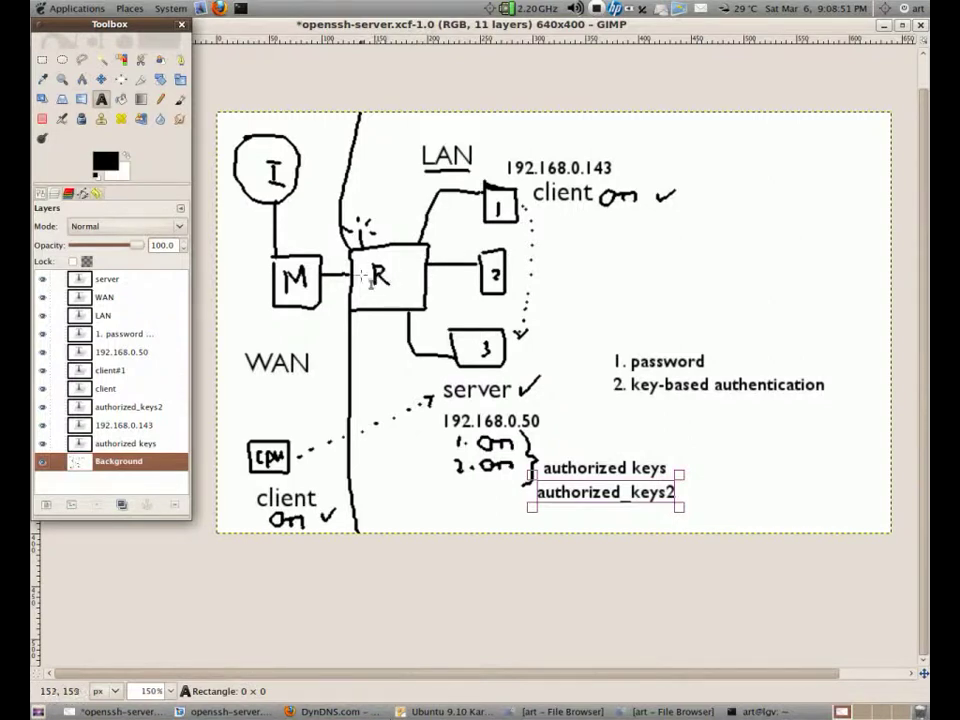
left_click(162, 101)
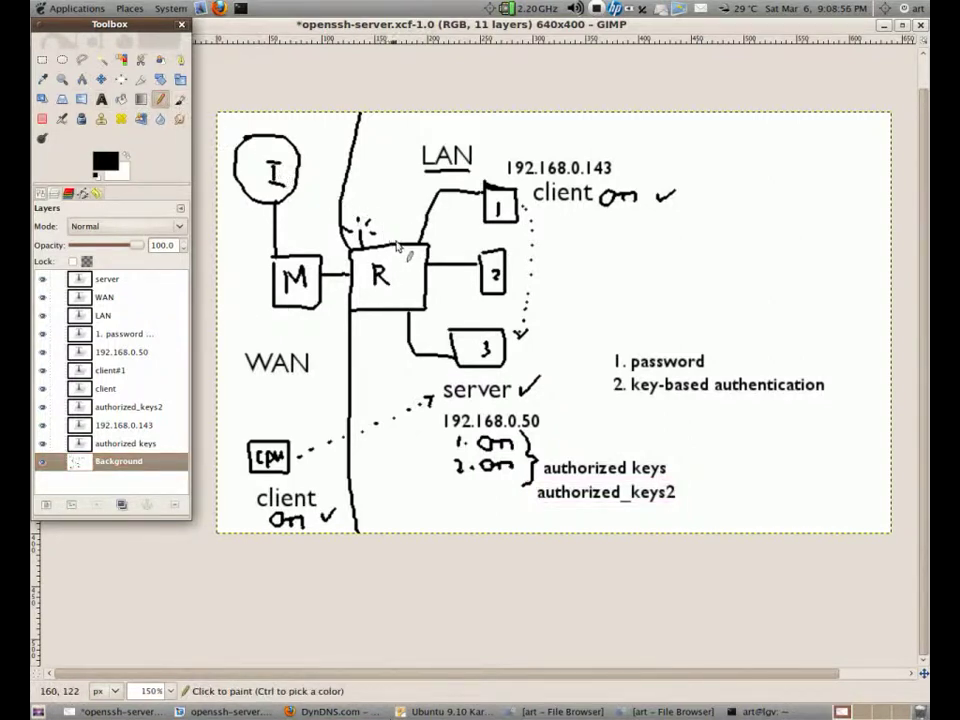
left_click_drag(396, 224, 395, 211)
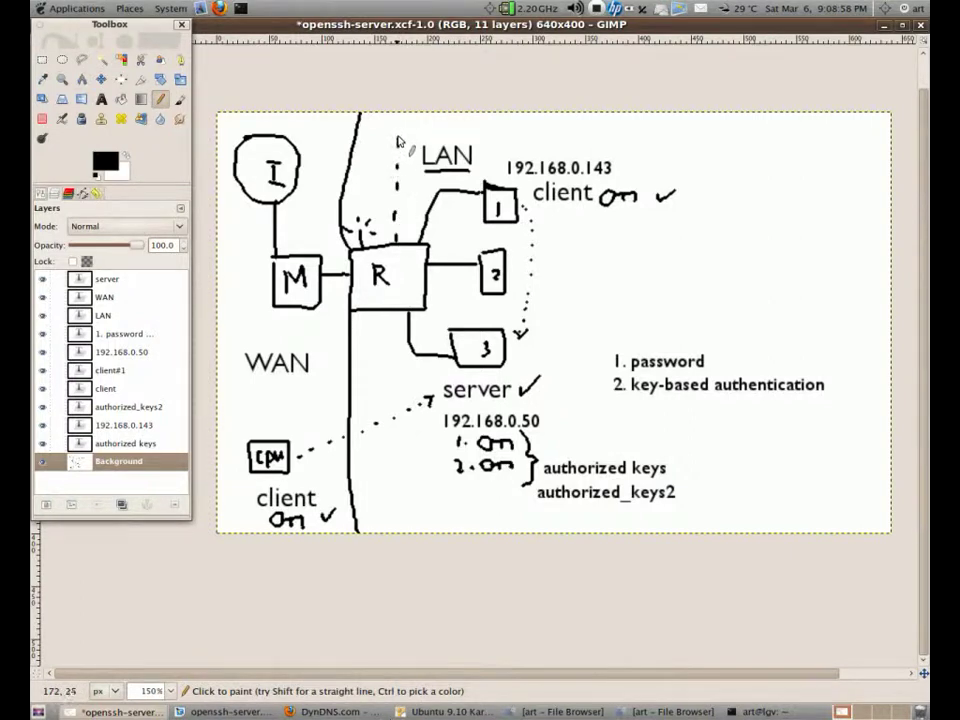
left_click_drag(398, 128, 398, 113)
left_click_drag(389, 318, 388, 368)
left_click(390, 398)
left_click(393, 415)
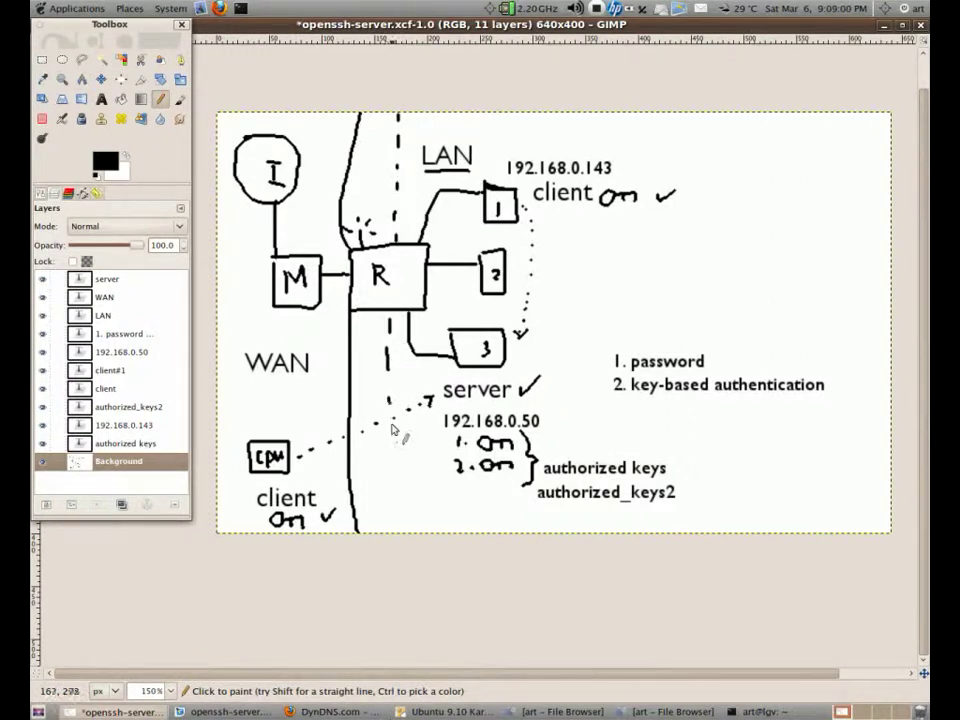
left_click_drag(394, 432, 394, 447)
left_click_drag(394, 460, 395, 507)
left_click_drag(396, 514, 397, 528)
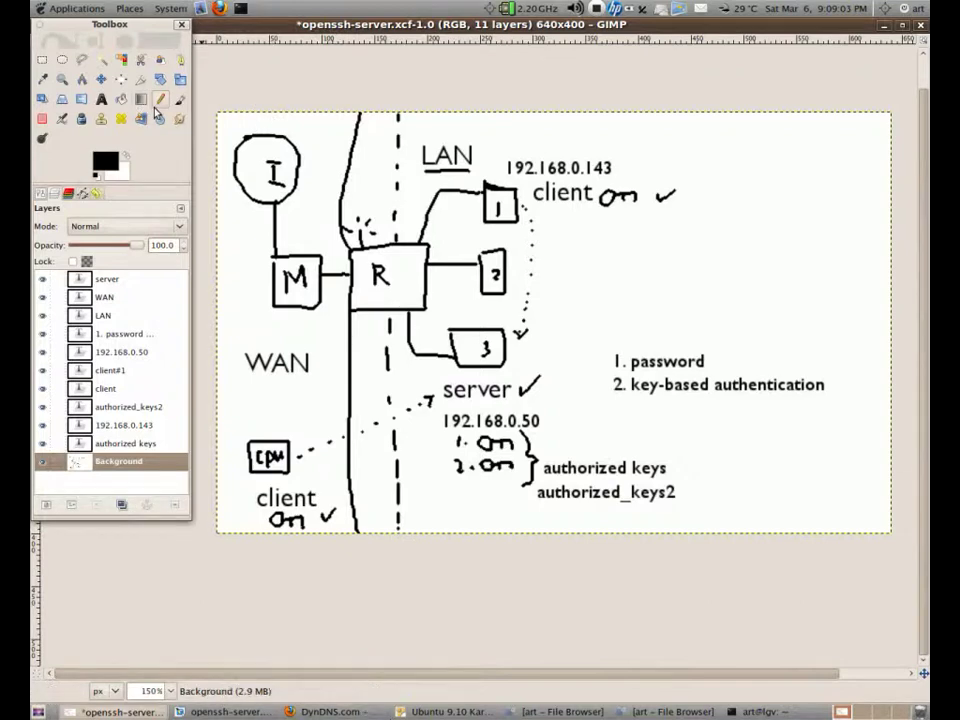
left_click(42, 59)
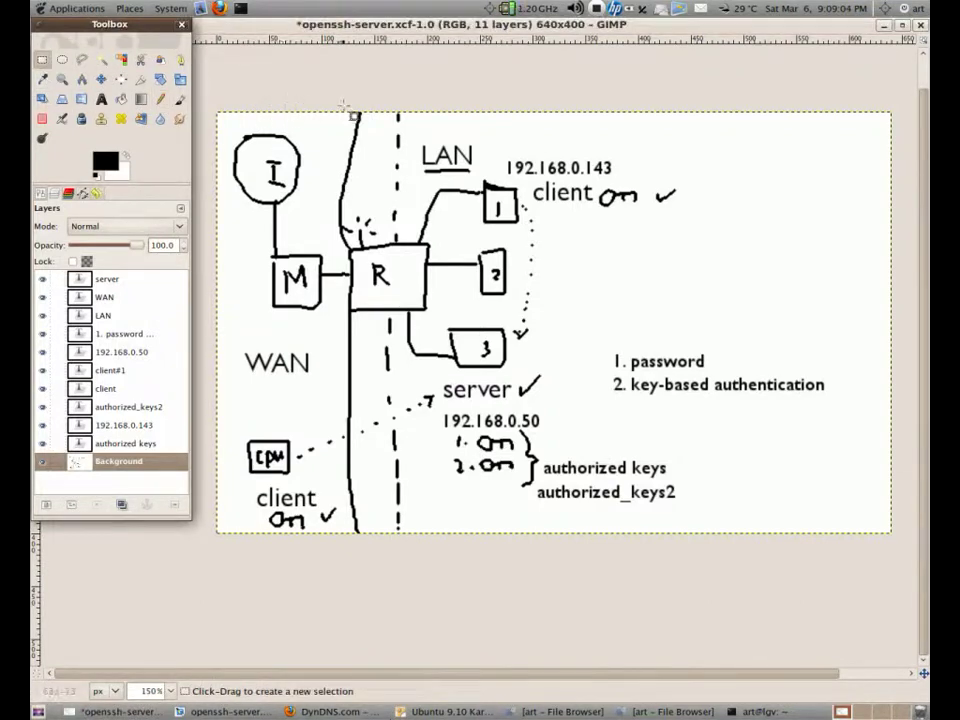
Step: Cut the LAN part of the diagram, paste it shifted right, and anchor it
left_click_drag(344, 93, 912, 575)
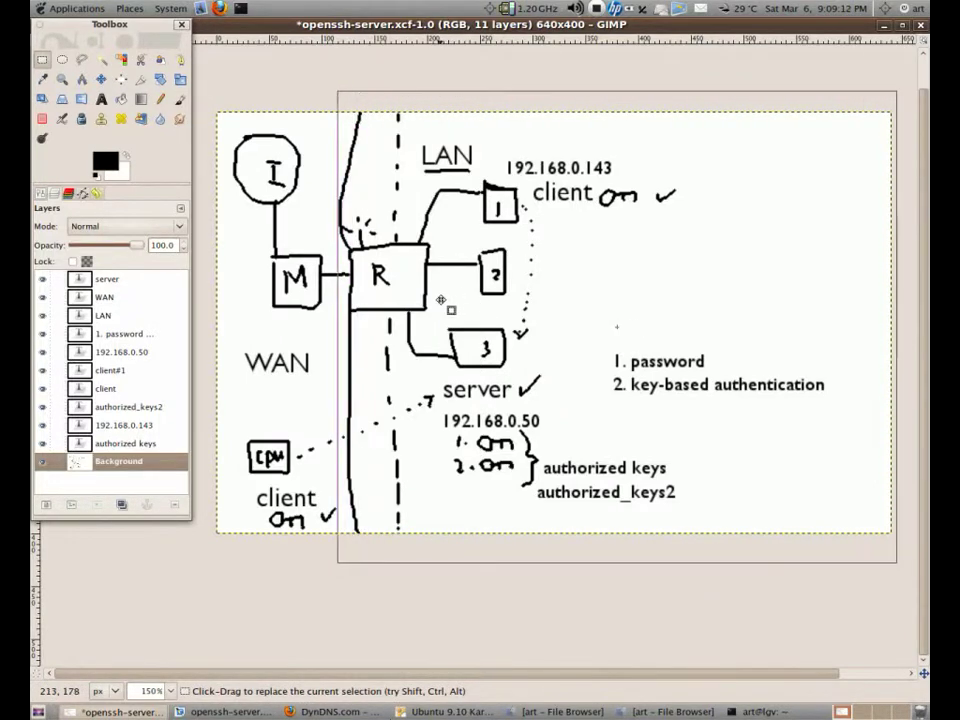
key("ctrl+x")
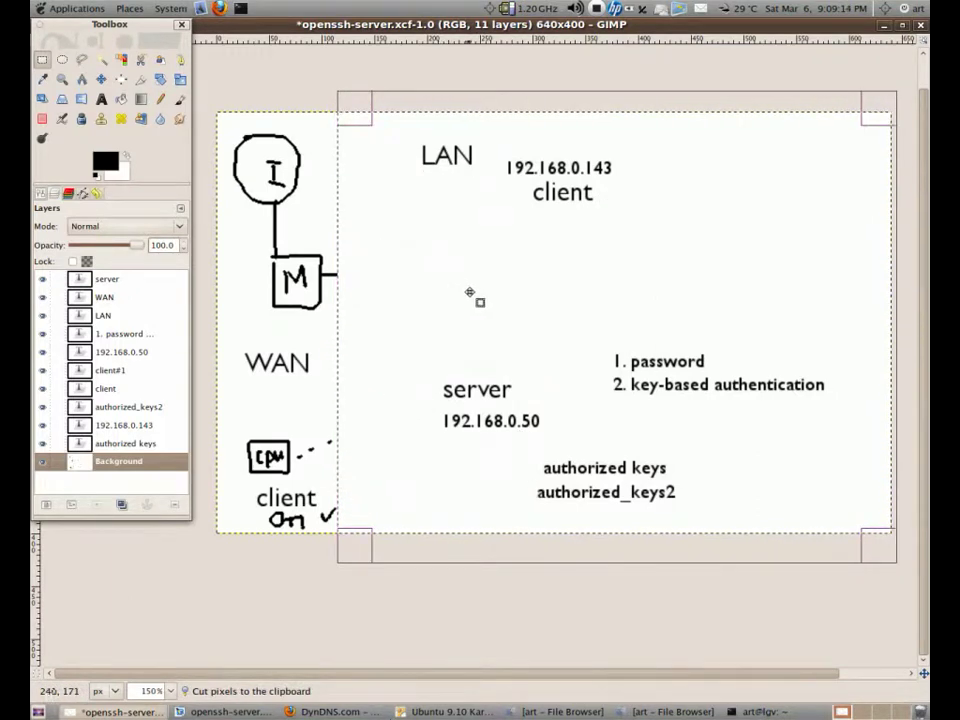
mouse_move(505, 291)
left_mouse_down()
mouse_move(570, 288)
mouse_move(551, 297)
mouse_move(572, 289)
mouse_move(556, 300)
mouse_move(597, 300)
mouse_move(530, 282)
mouse_move(535, 322)
left_mouse_up()
key("ctrl+v")
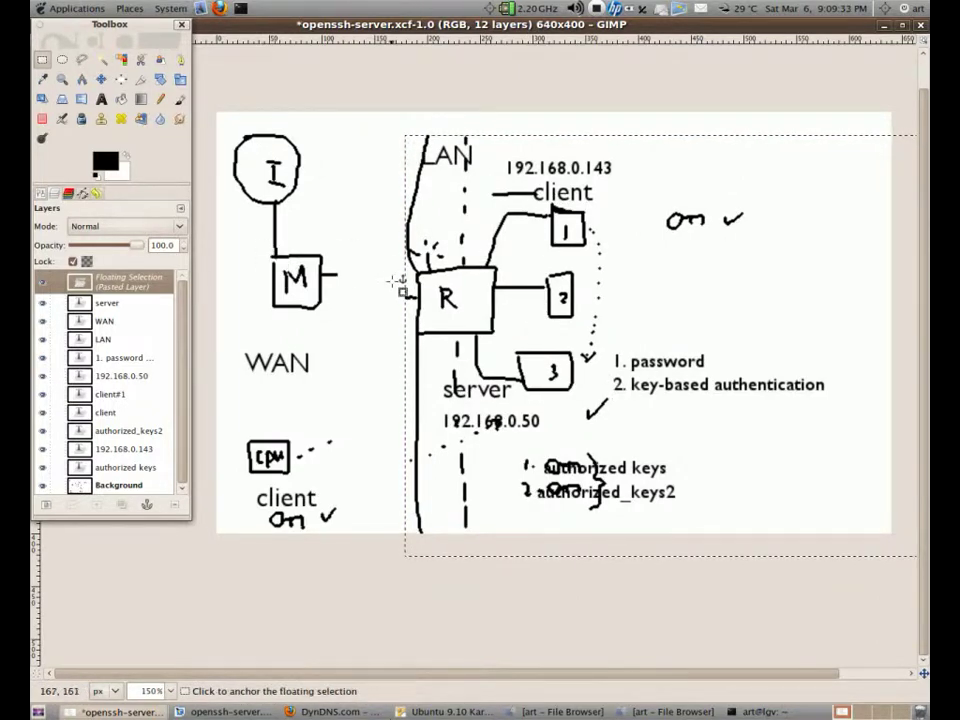
left_click(146, 505)
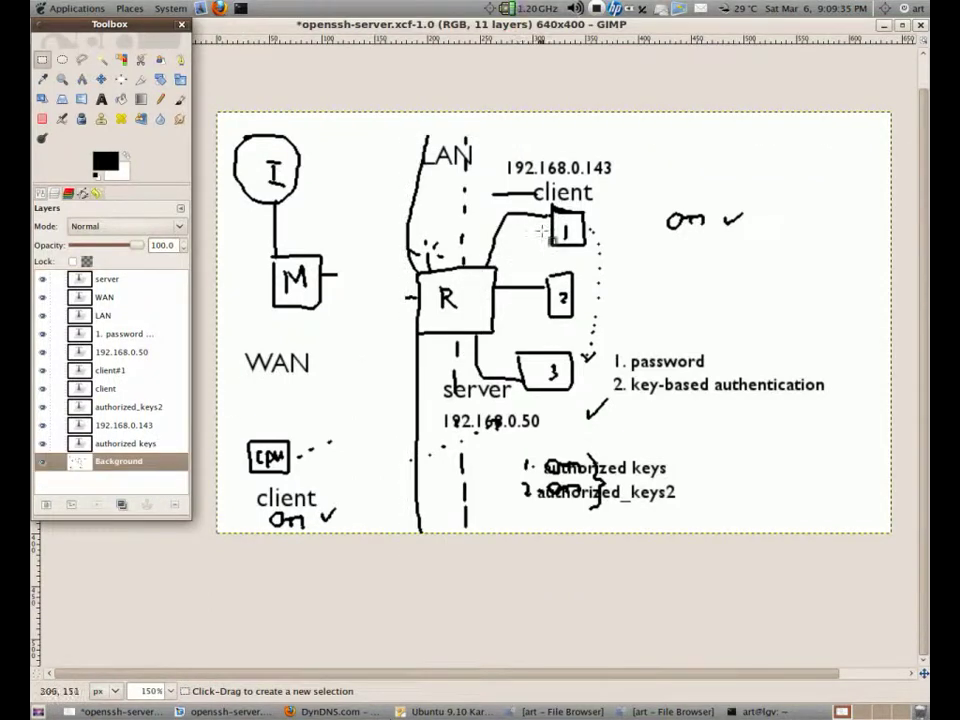
Step: Cut client box 1, paste and anchor it beside R, then undo that move
left_click_drag(540, 204, 390, 302)
key("ctrl+x")
key("ctrl+v")
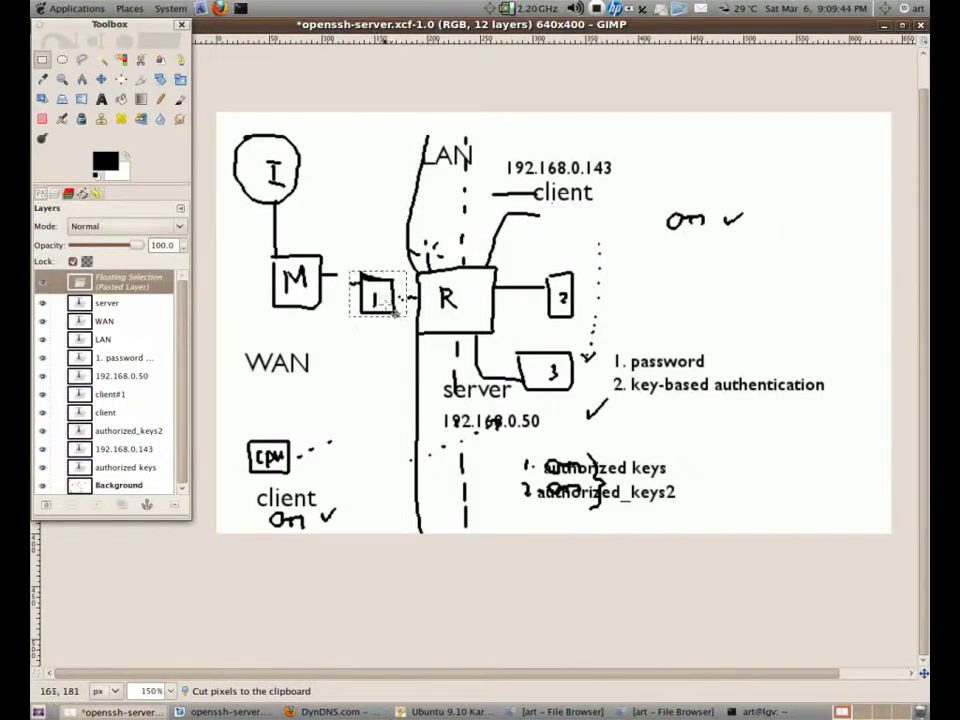
left_click(144, 503)
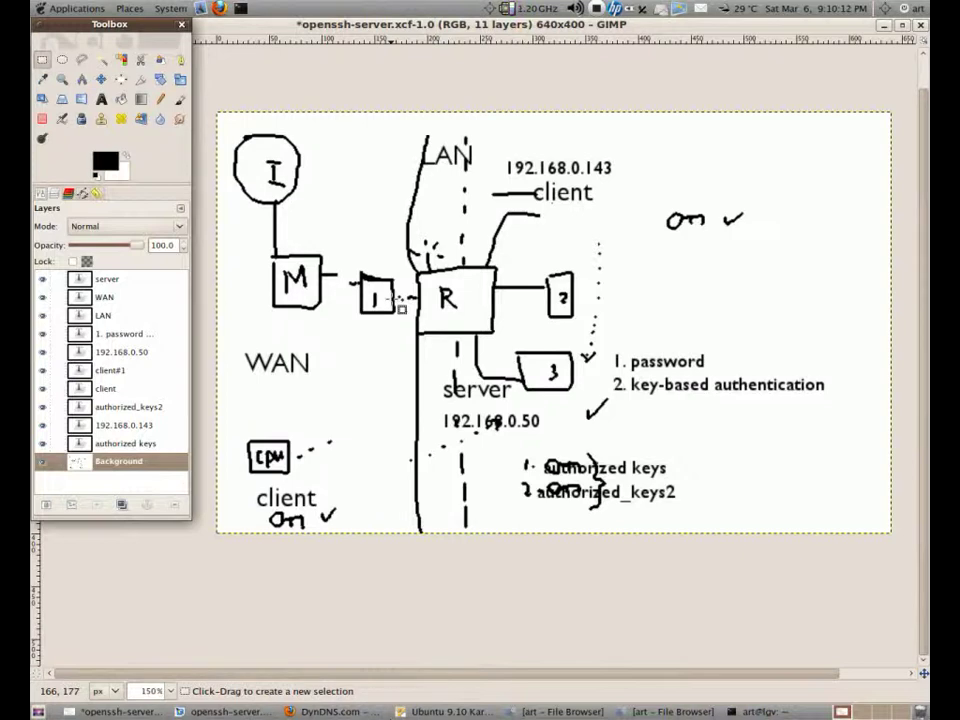
key("ctrl+z")
key("ctrl+z")
key("ctrl+z")
key("ctrl+z")
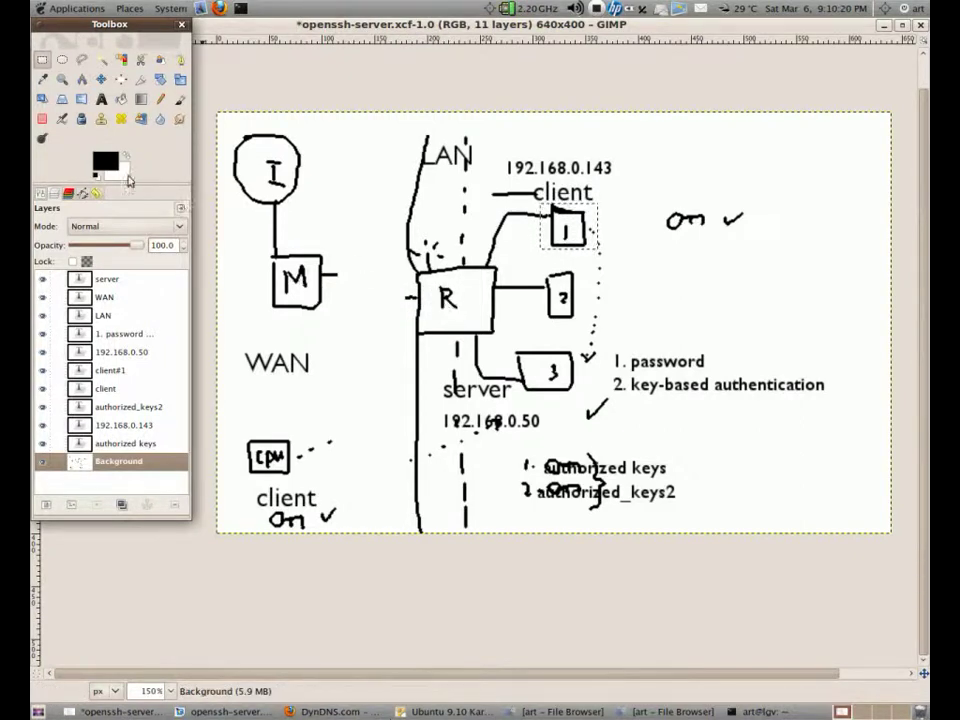
Step: Add a 113.164.2.1 text label and move it up beside the M box
left_click(101, 99)
left_click(262, 318)
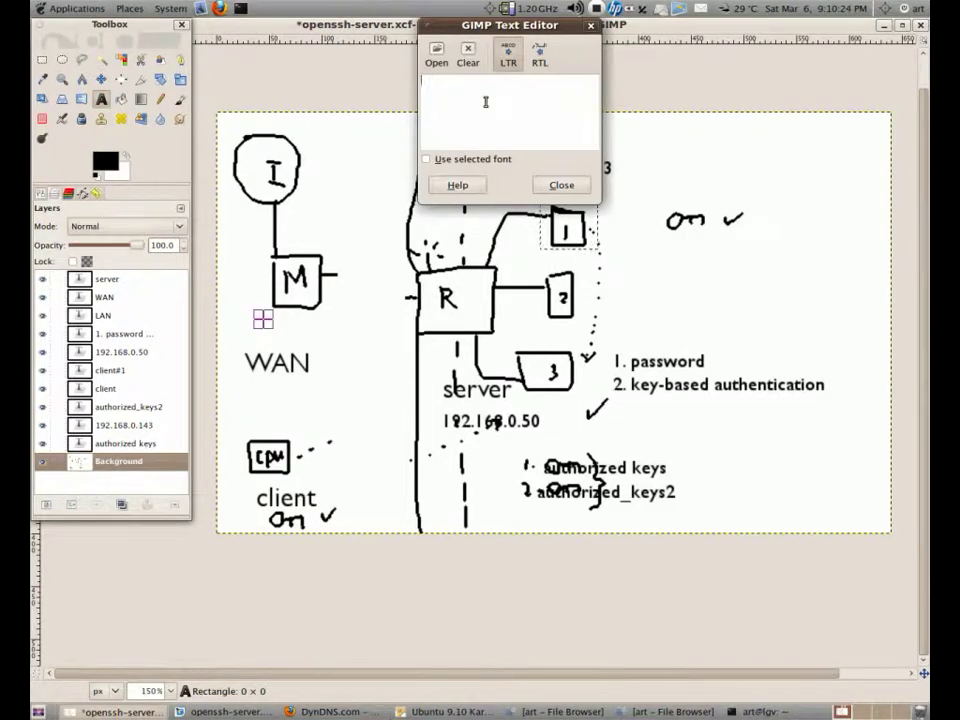
type("113.164.2.")
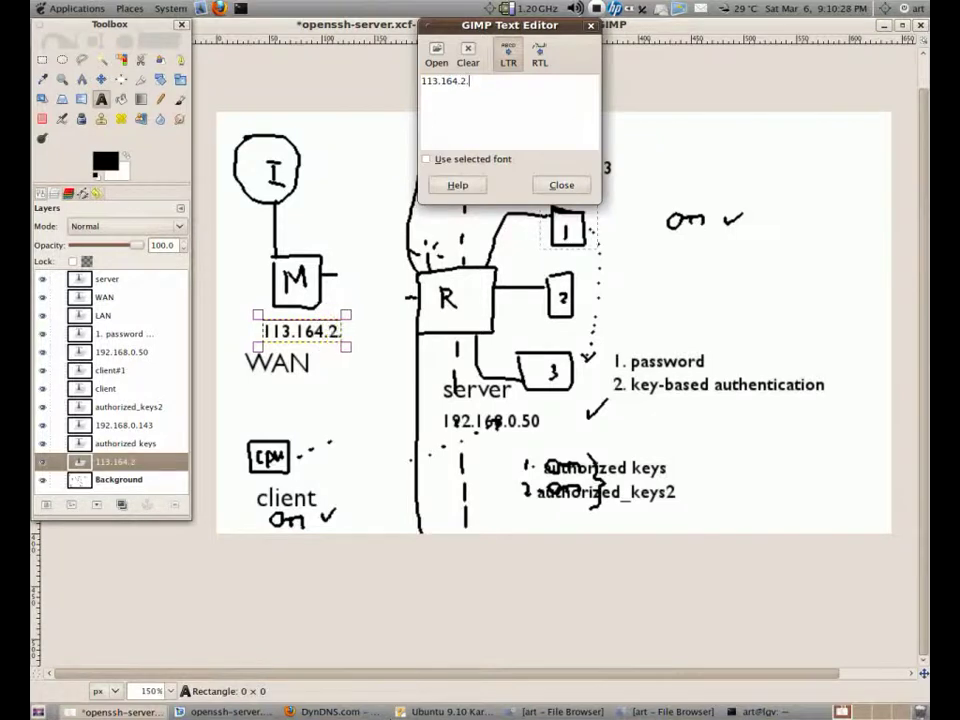
type("1")
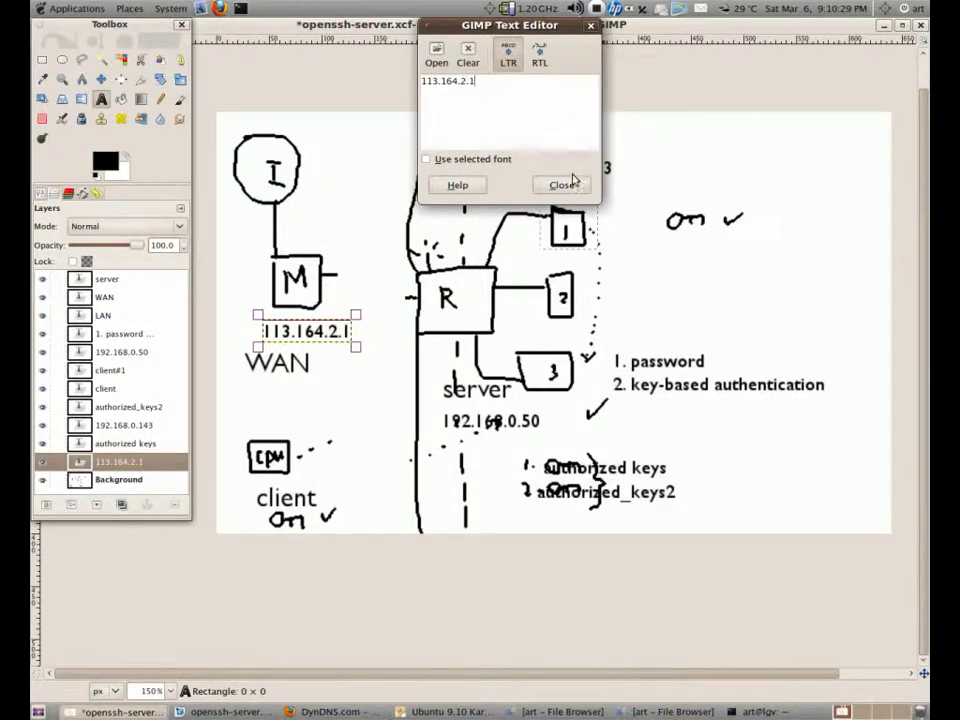
left_click(584, 185)
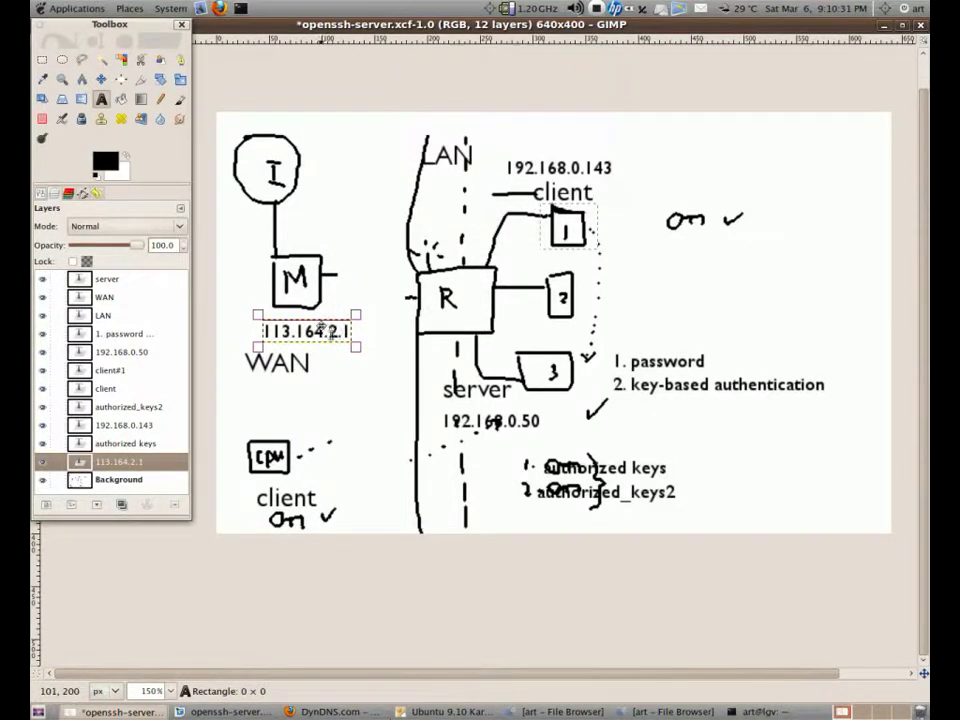
left_click(259, 250)
left_click_drag(310, 262, 336, 240)
left_click(556, 185)
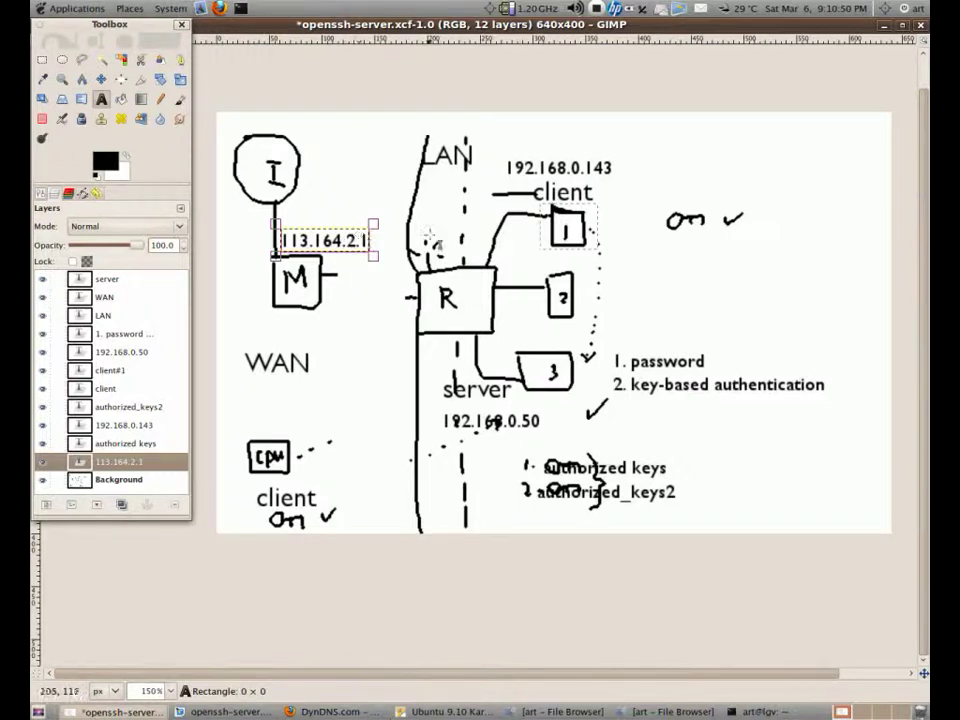
Step: Add a 114.66.20.1 text label and place it just above 113.164.2.1
left_click(367, 196)
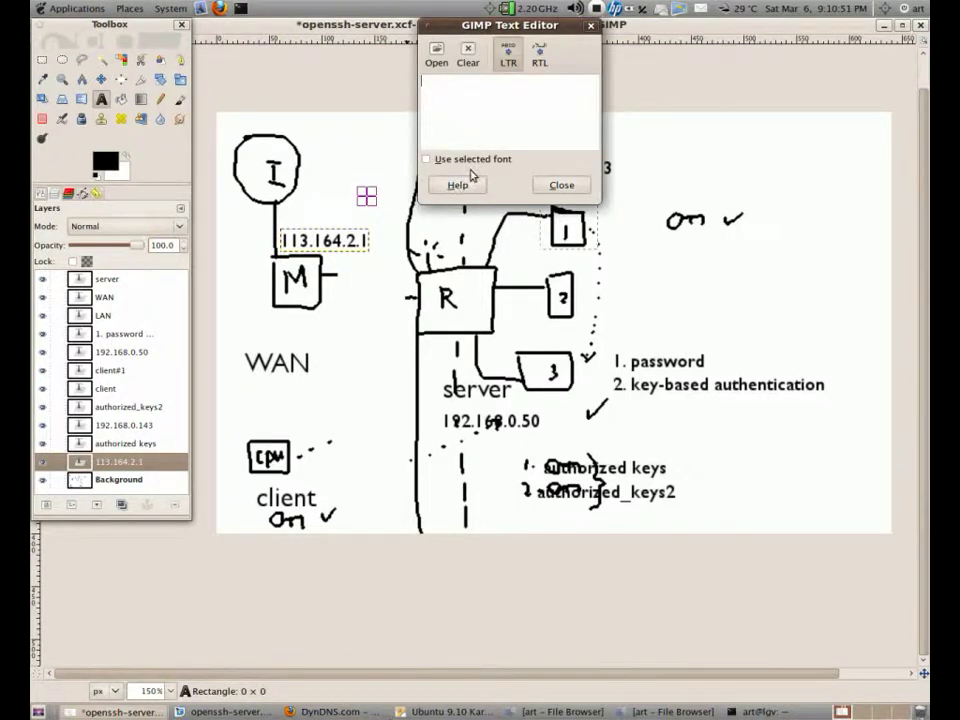
type("11.")
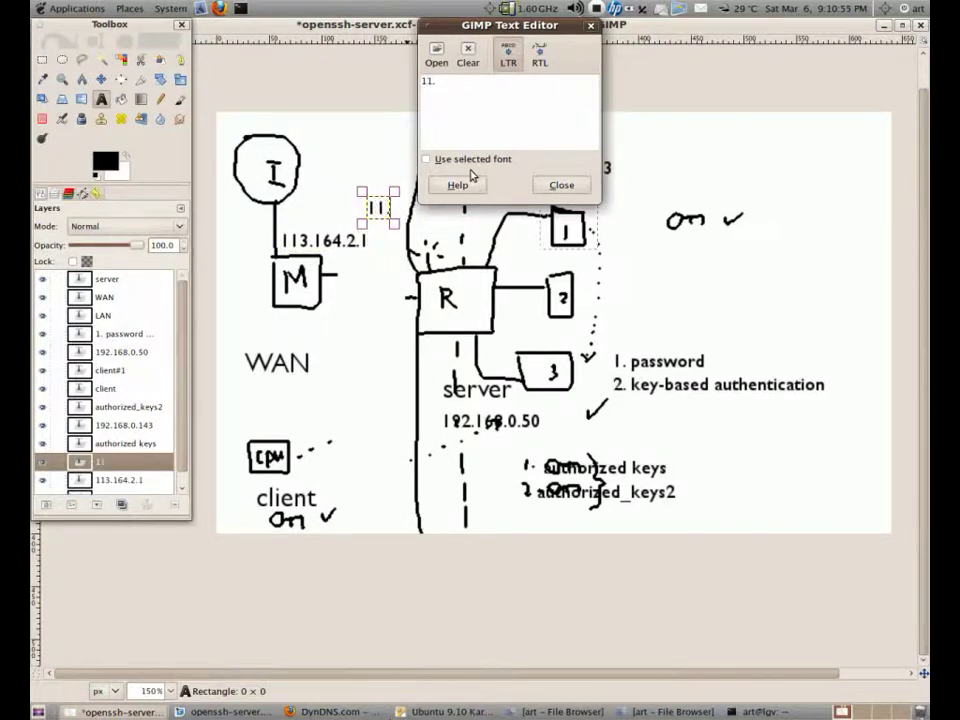
type("4.66.20.1")
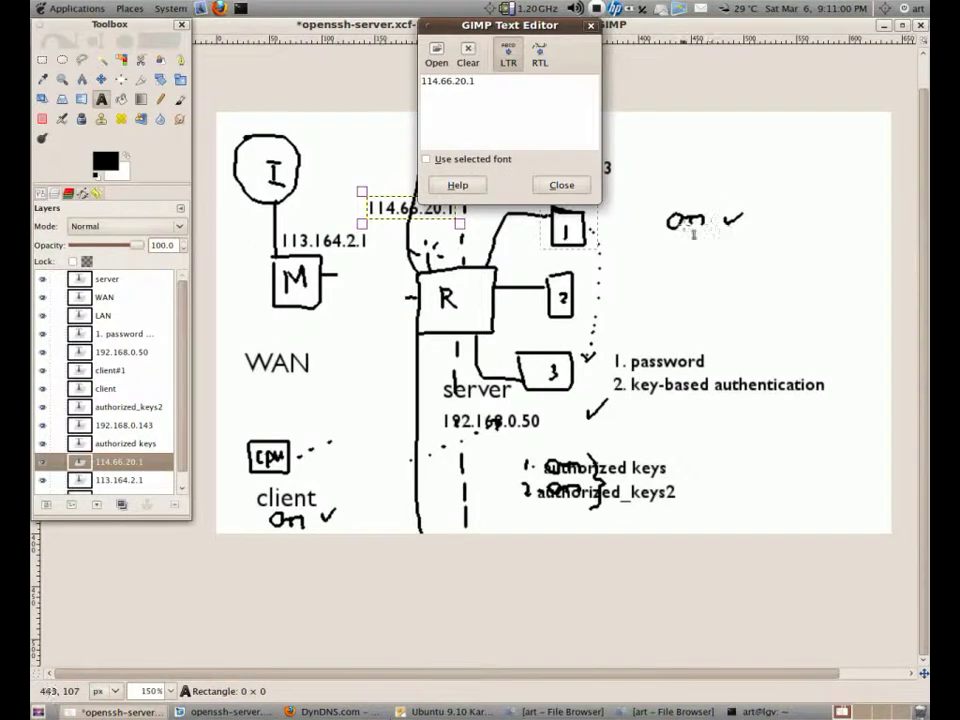
left_click(561, 184)
left_click(353, 213)
left_click_drag(353, 213, 269, 222)
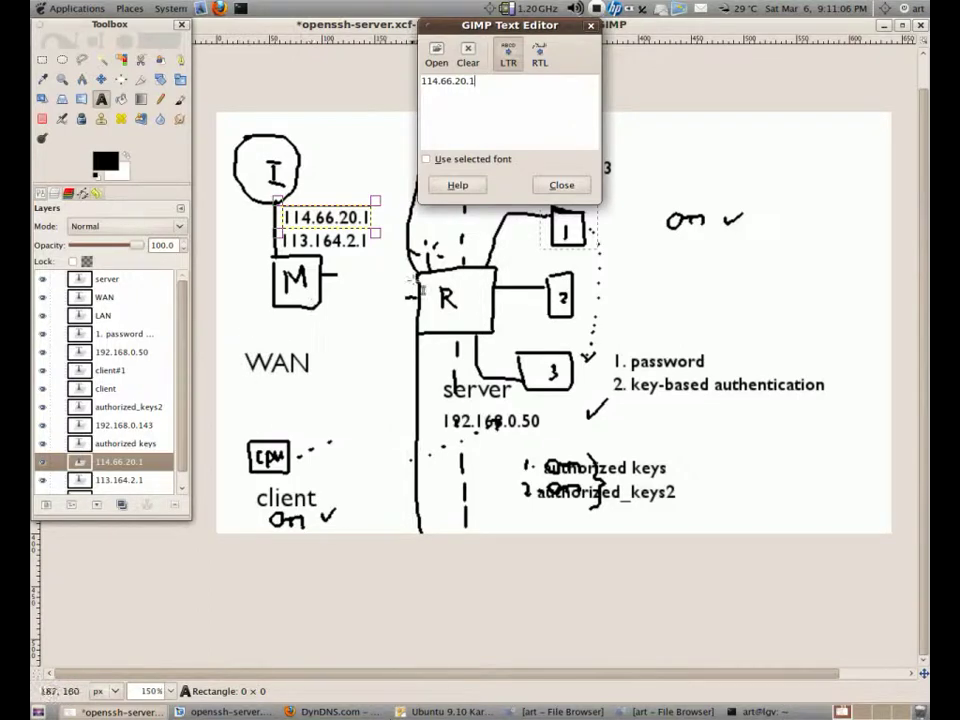
key("Escape")
Step: Create a text label above WAN reading dyndns.org, replacing a mistyped address
left_click(229, 322)
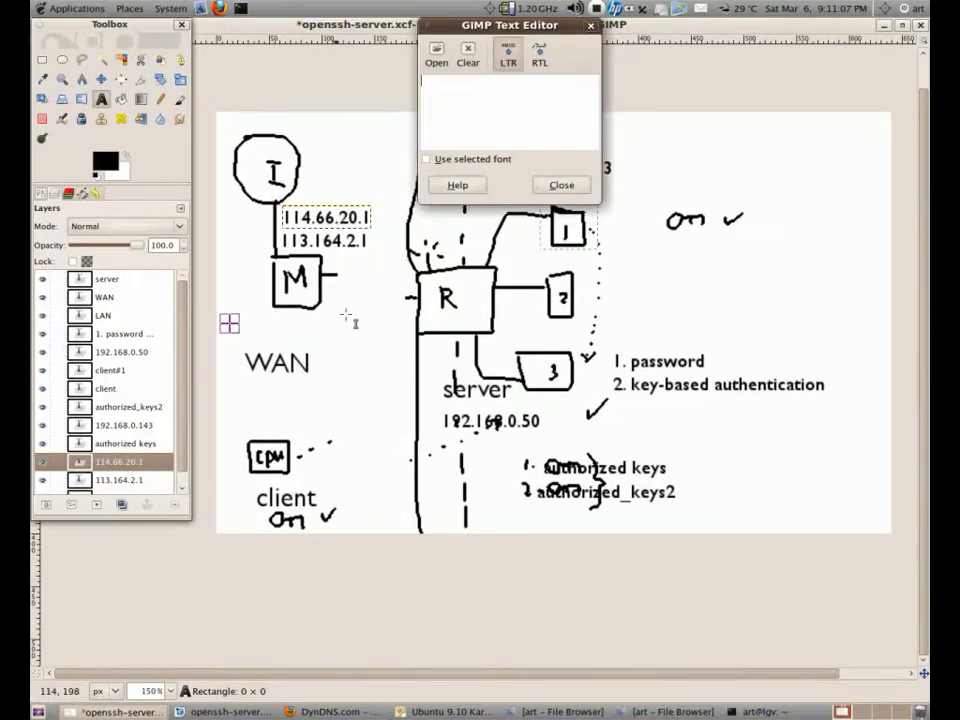
type("192")
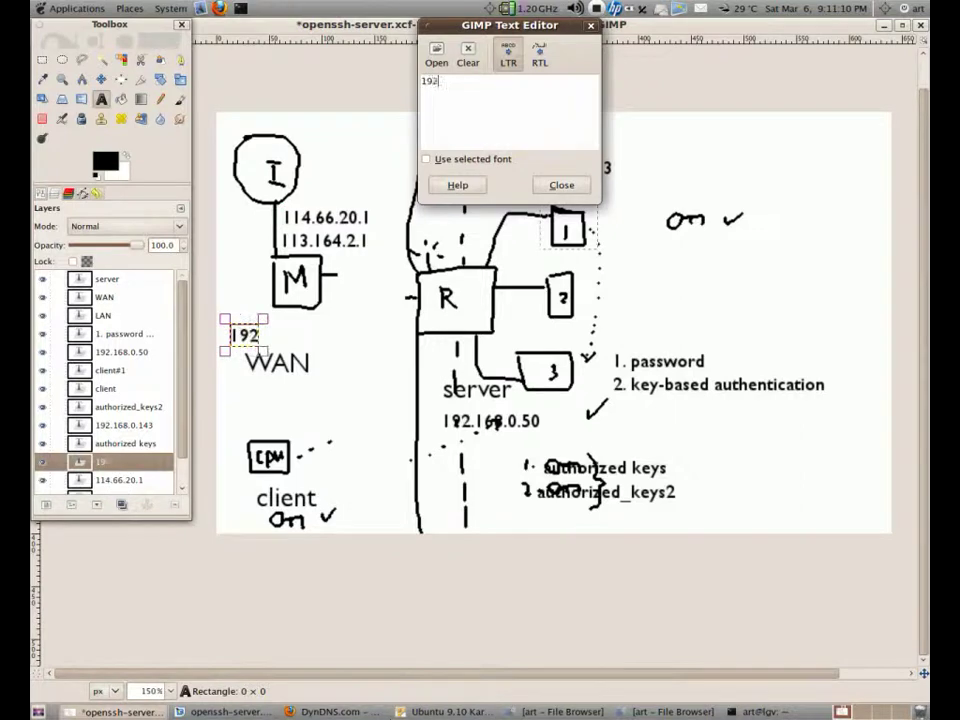
key("BackSpace")
key("BackSpace")
type("56")
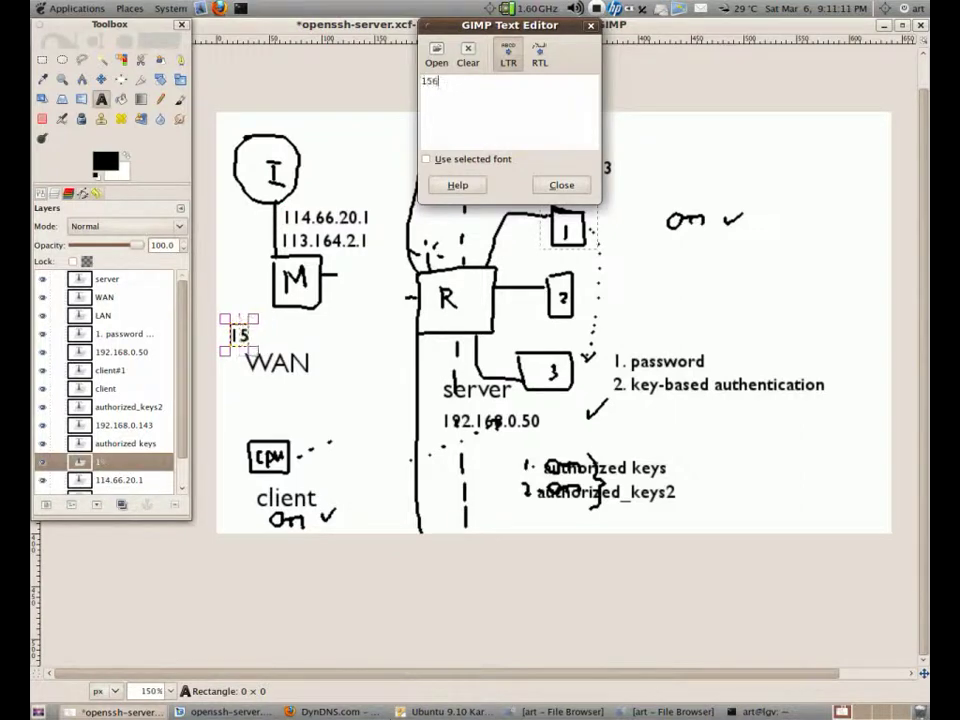
type(".13")
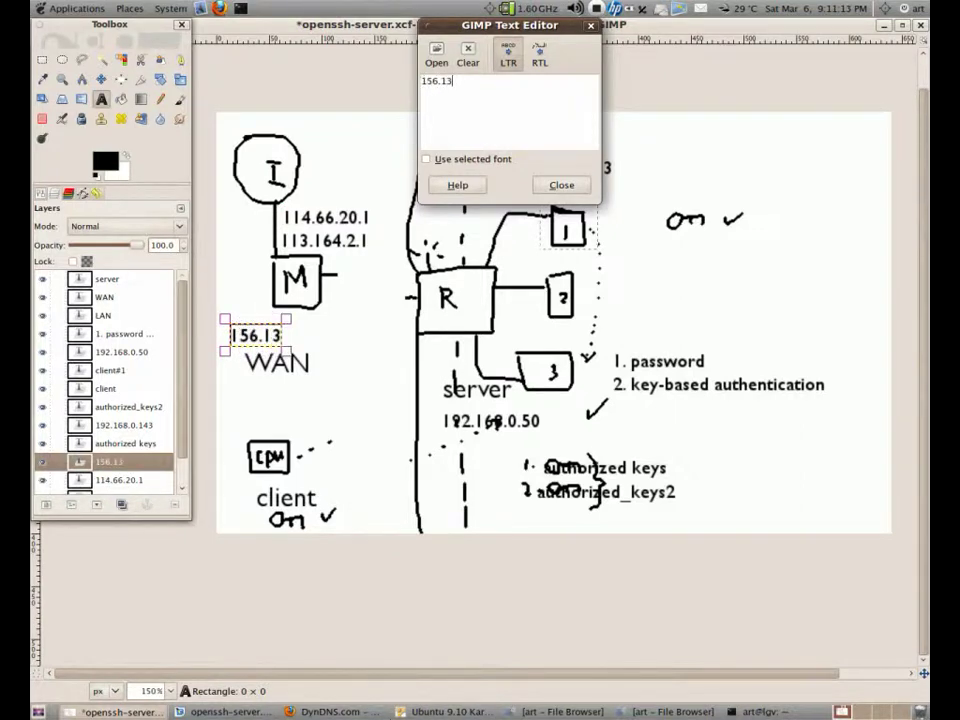
type("2.15")
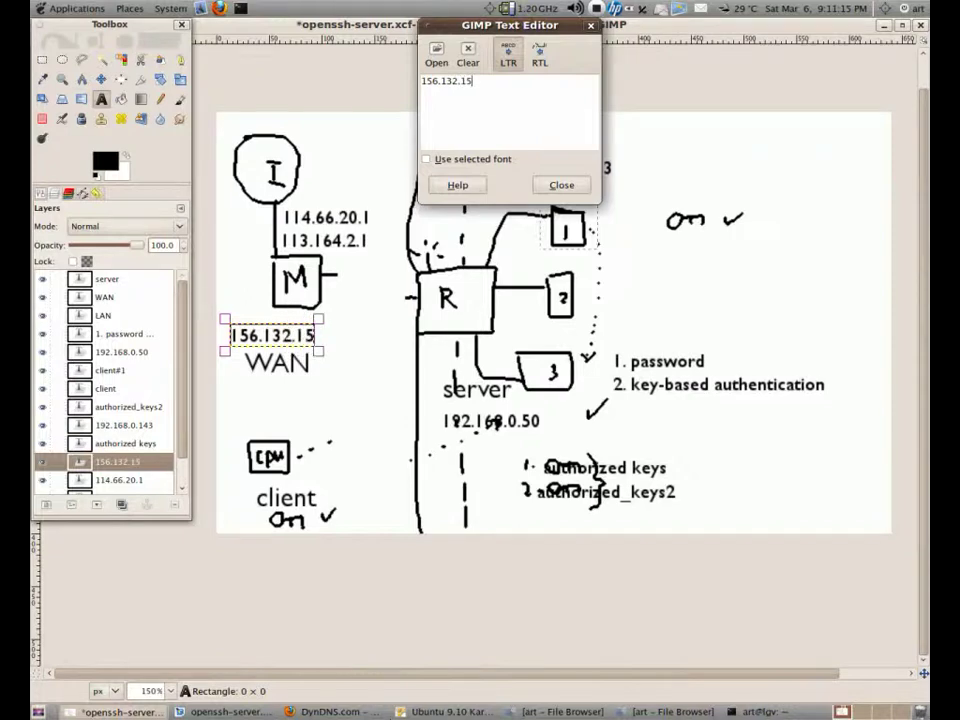
type("3.2")
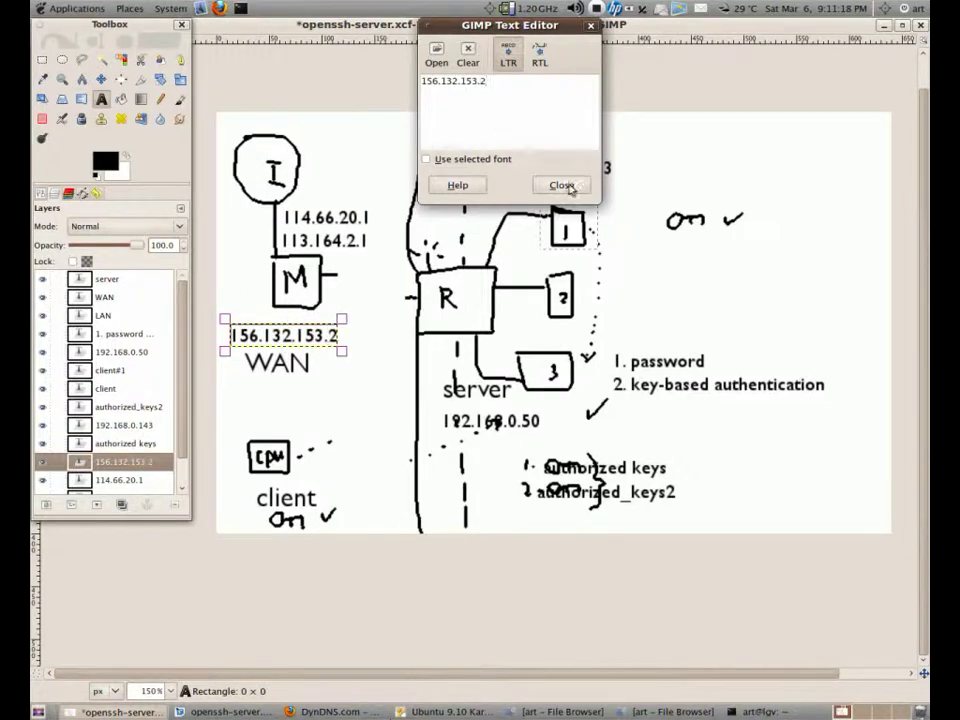
key("ctrl+a")
type("dyns")
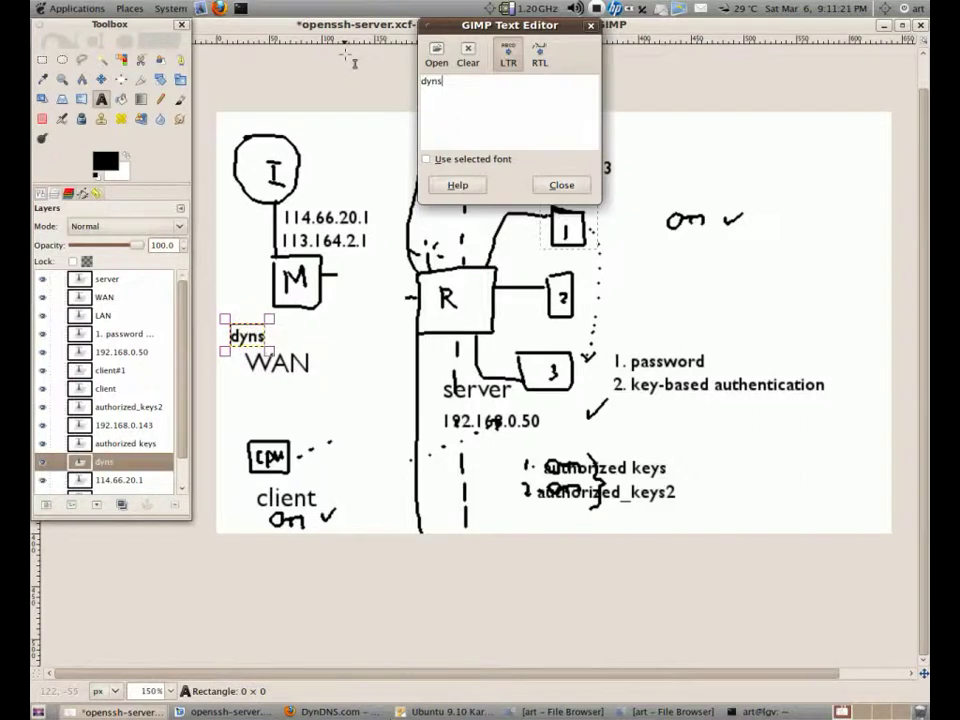
key("BackSpace")
type("dns.org")
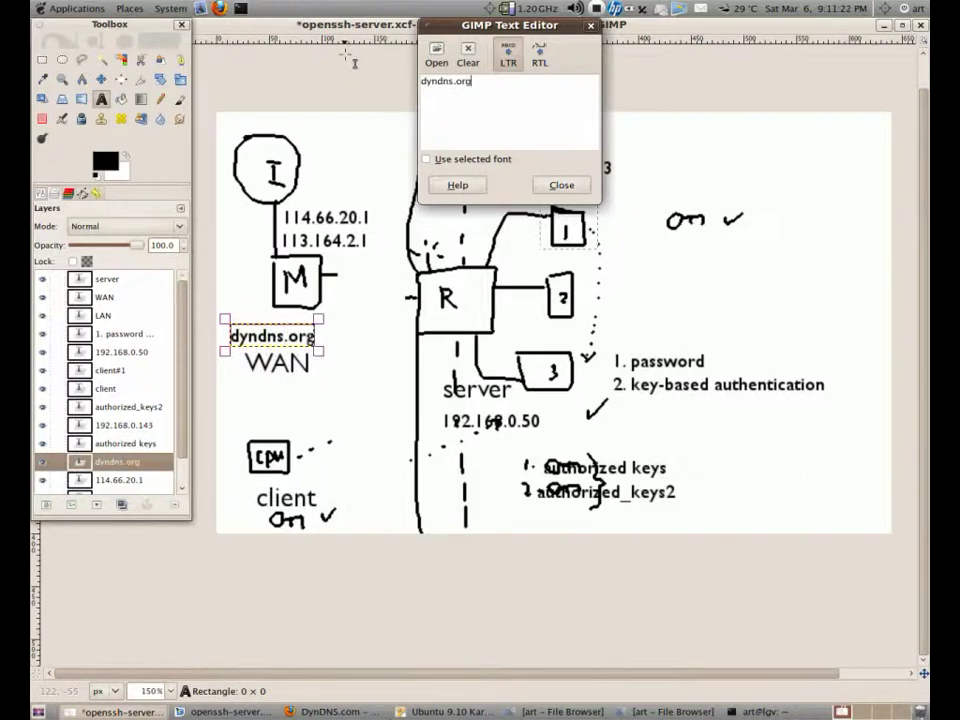
left_click(563, 185)
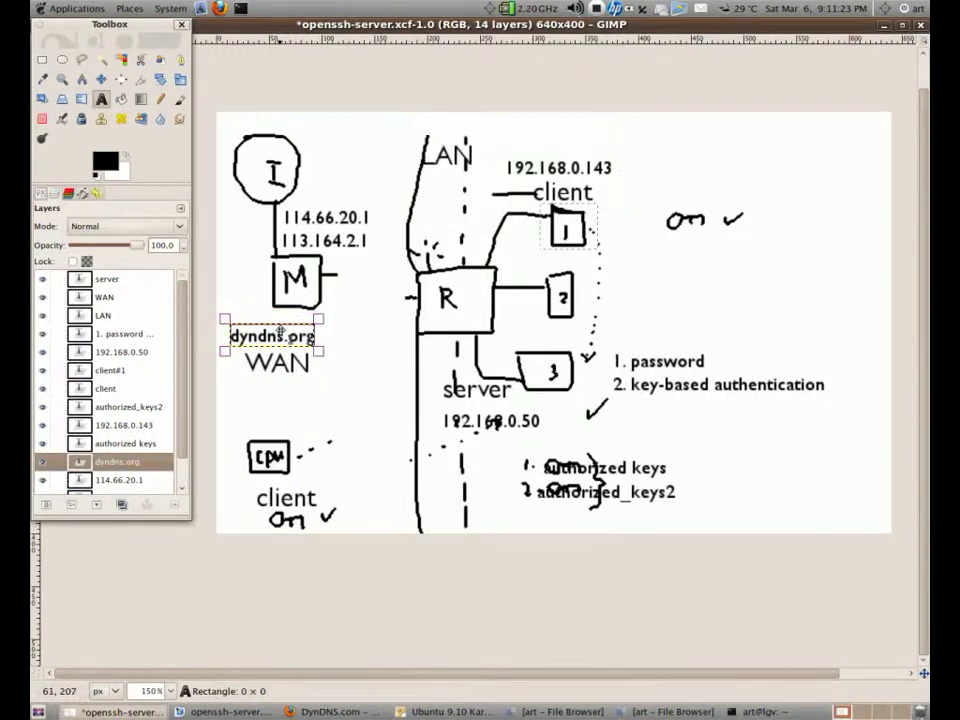
Step: Nudge the dyndns.org label slightly up and right into place
left_click(279, 335)
left_click_drag(283, 331, 287, 327)
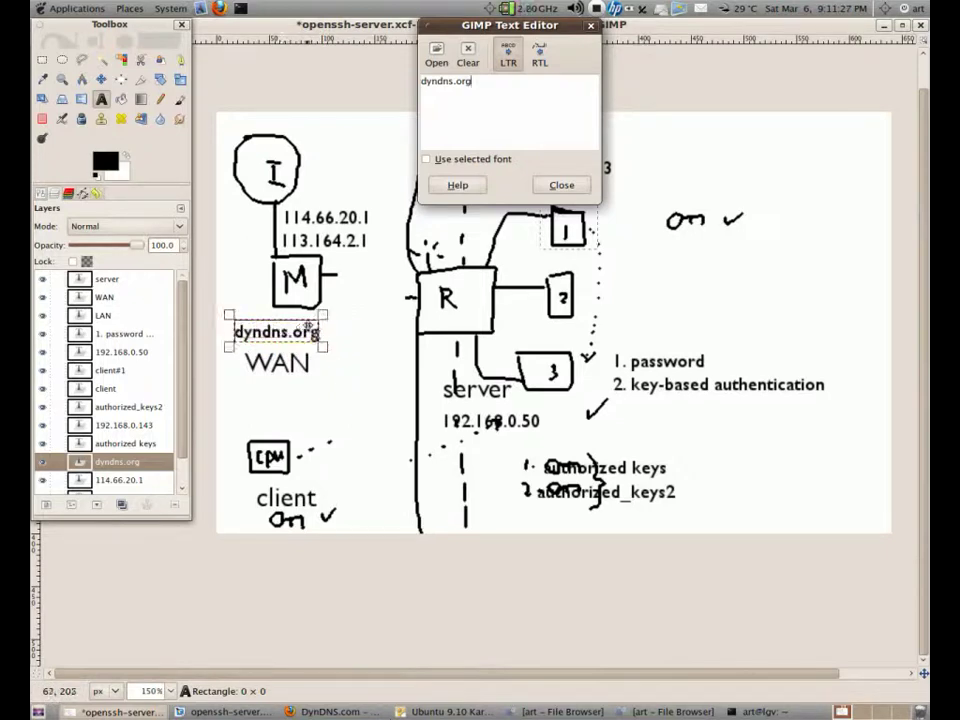
left_click(541, 191)
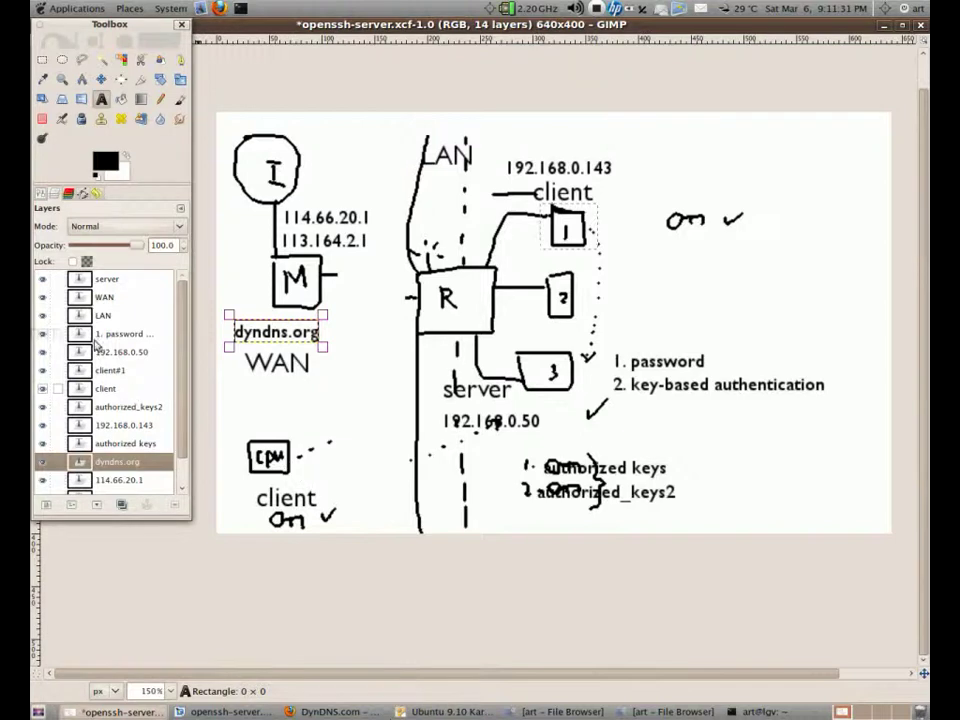
left_click(161, 99)
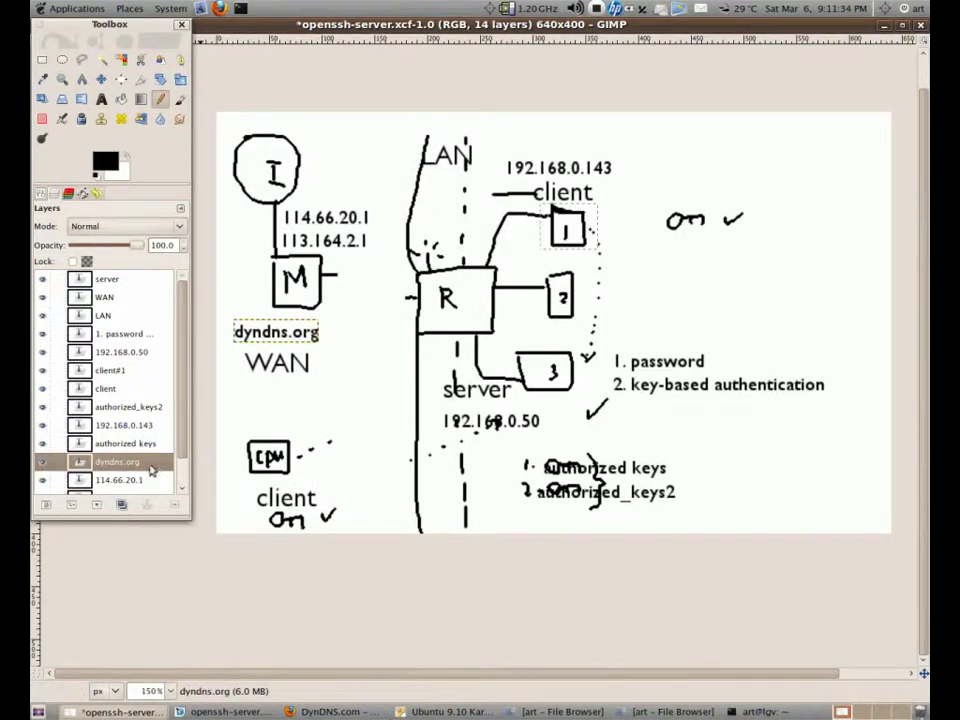
Step: On the Background layer, pencil arrows from the client computer through dyndns.org toward the internet
scroll(150, 465, "down", 1)
left_click(120, 482)
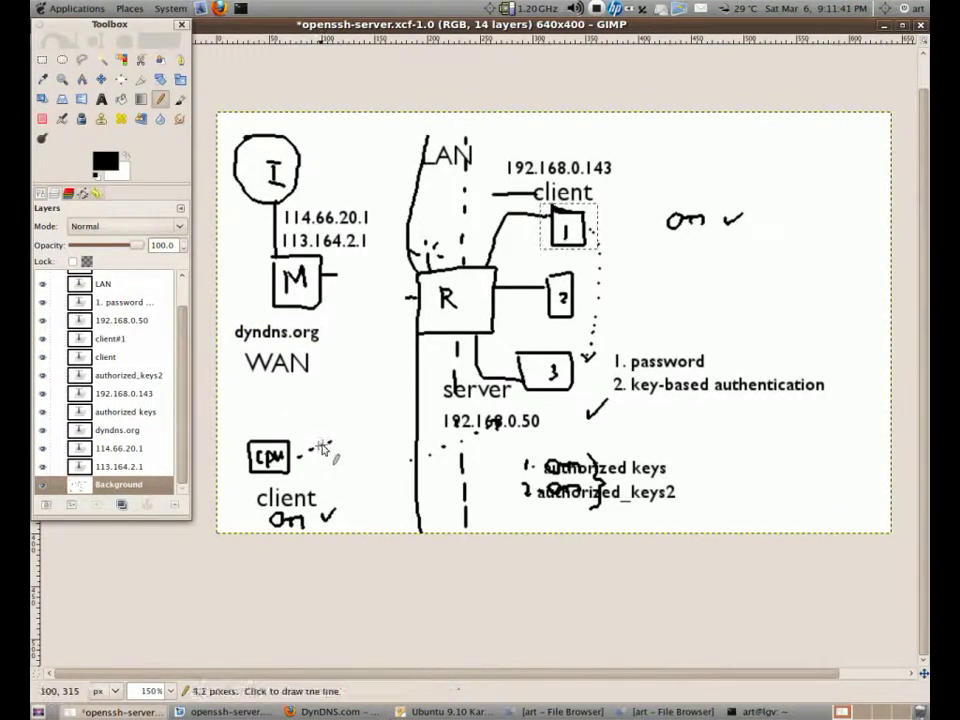
mouse_move(335, 441)
left_mouse_down()
mouse_move(341, 428)
mouse_move(264, 400)
mouse_move(235, 368)
mouse_move(235, 348)
left_mouse_up()
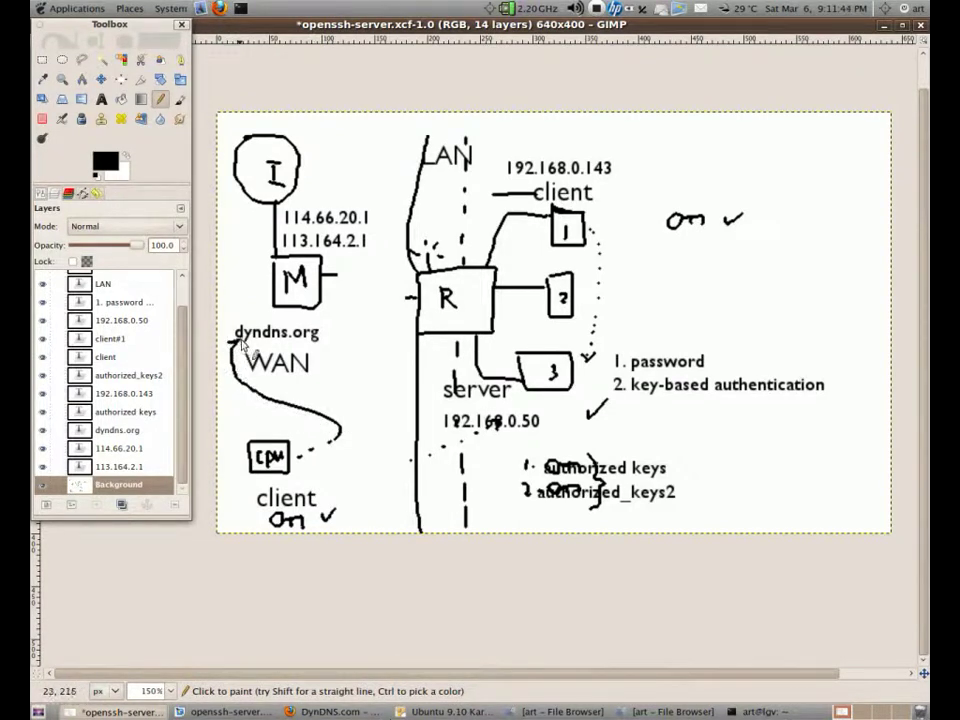
left_click_drag(240, 322, 243, 211)
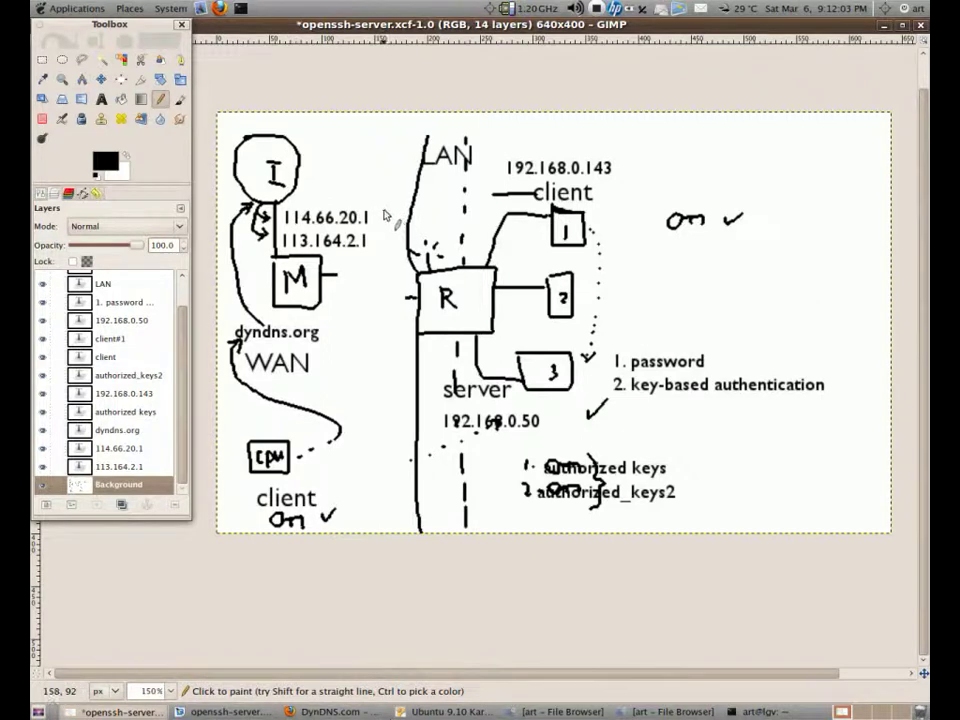
Step: Draw check marks after the 114.66.20.1 and 113.164.2.1 addresses
left_click_drag(373, 211, 392, 200)
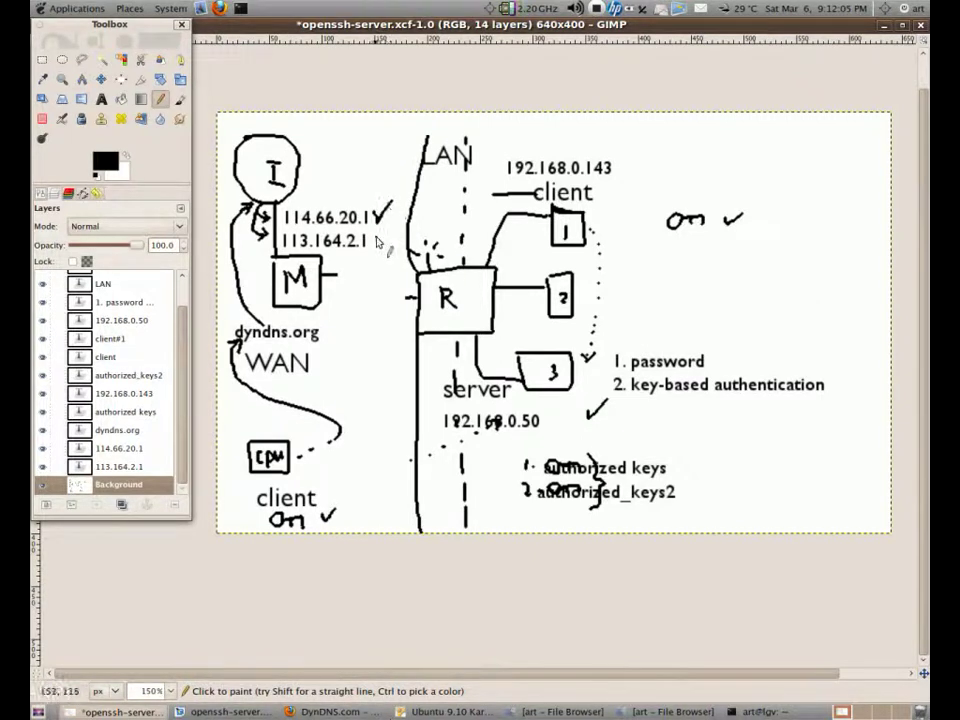
left_click_drag(381, 246, 393, 227)
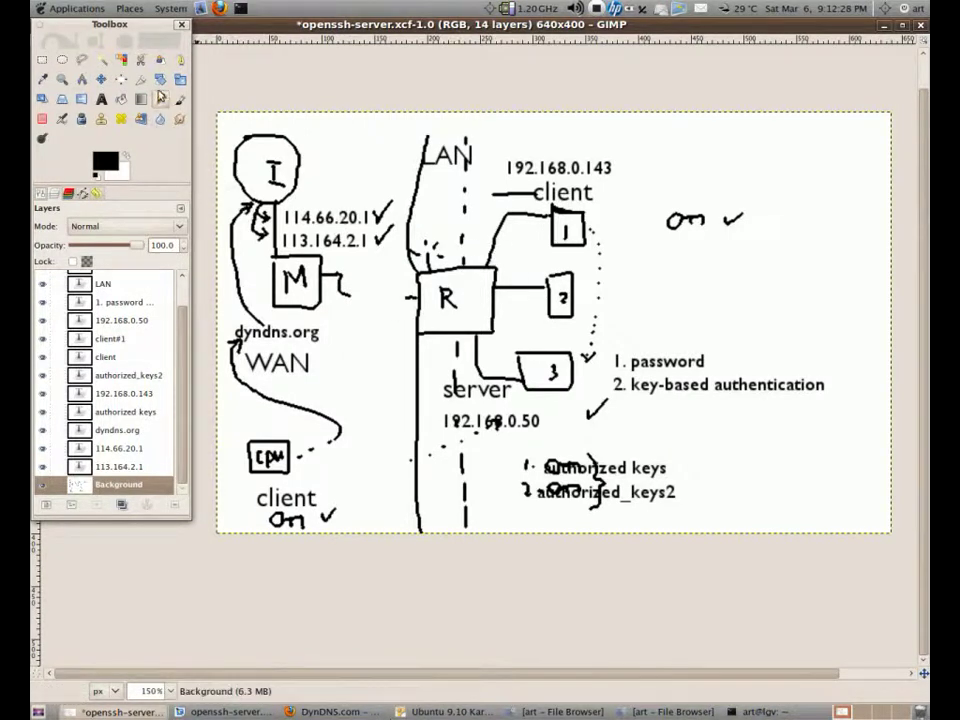
left_click(43, 58)
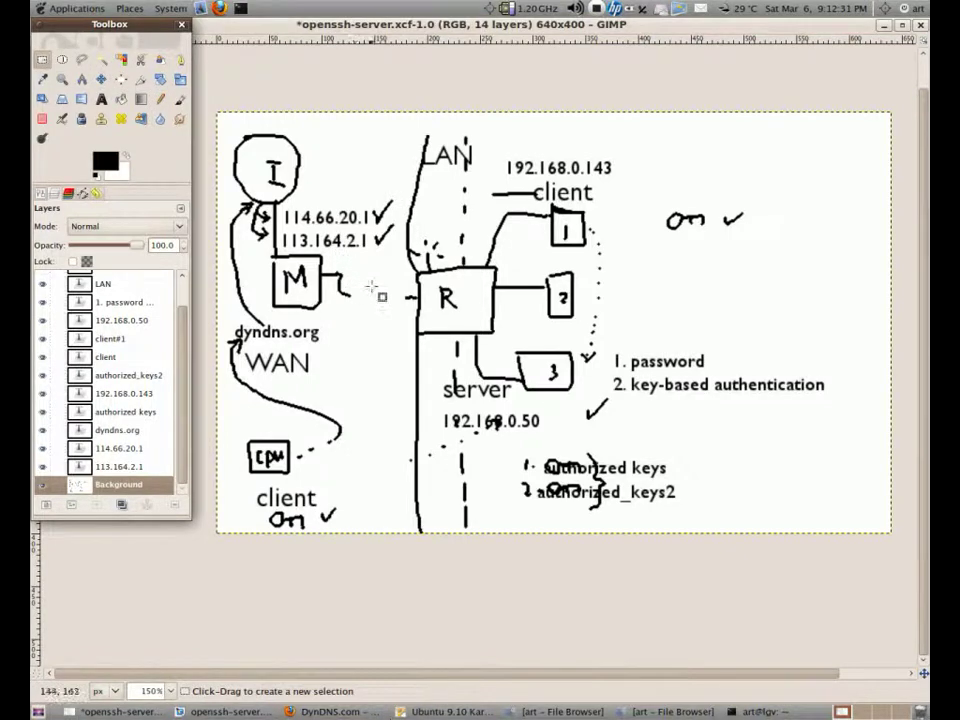
Step: Cut the 1 box from under the client label and paste it between M and R
left_click_drag(541, 205, 380, 296)
key("ctrl+x")
key("ctrl+v")
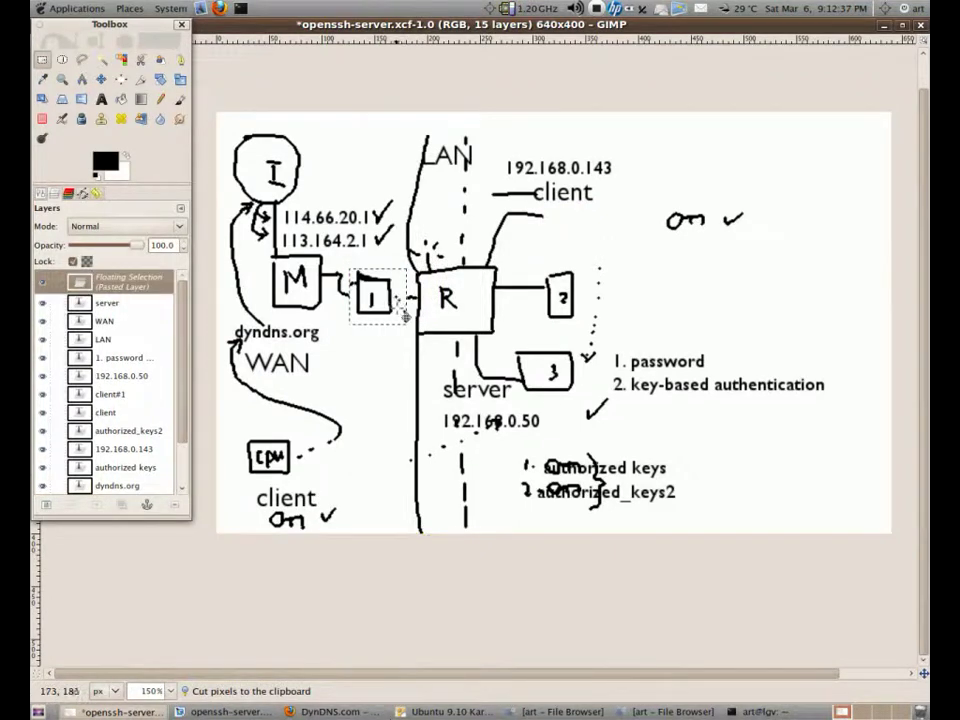
left_click_drag(381, 306, 383, 307)
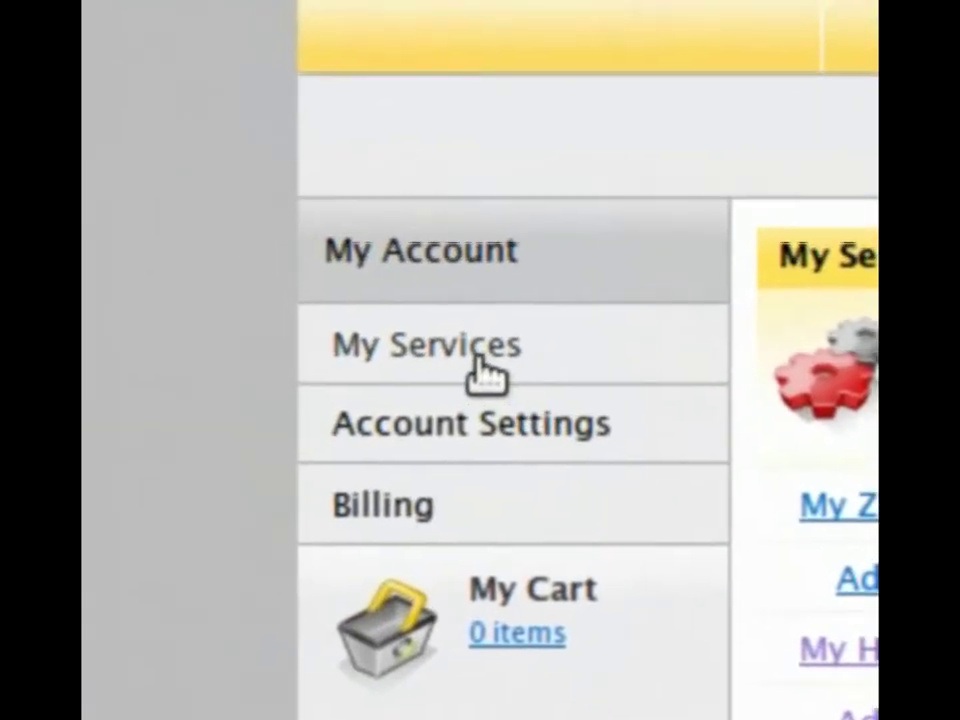
Step: Open My Services under My Account and bring up the Add Hostname form
left_click(424, 325)
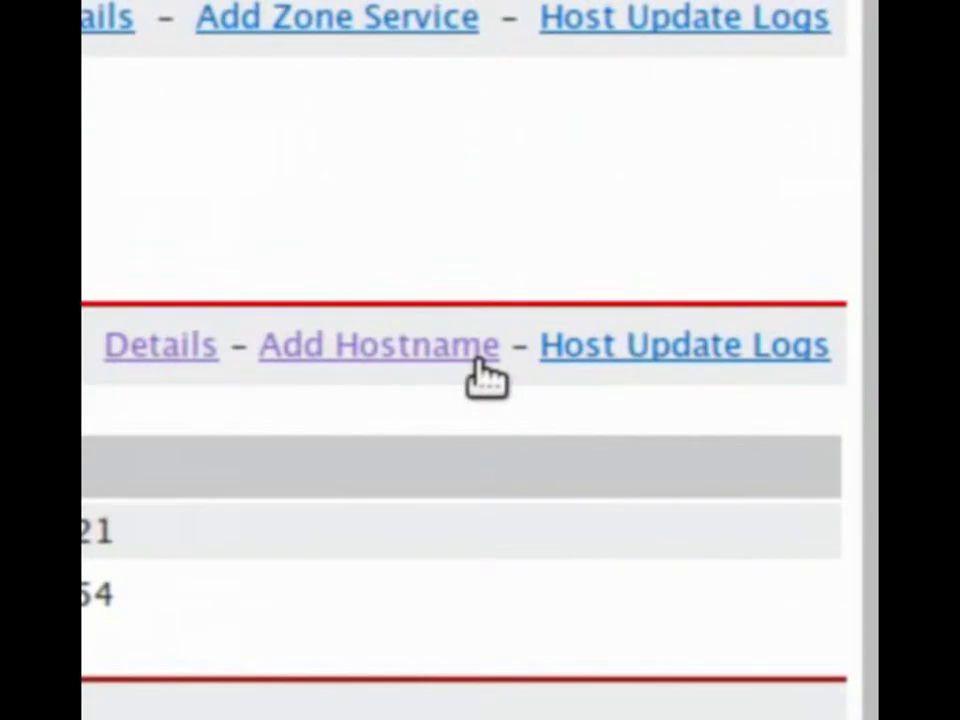
left_click(480, 372)
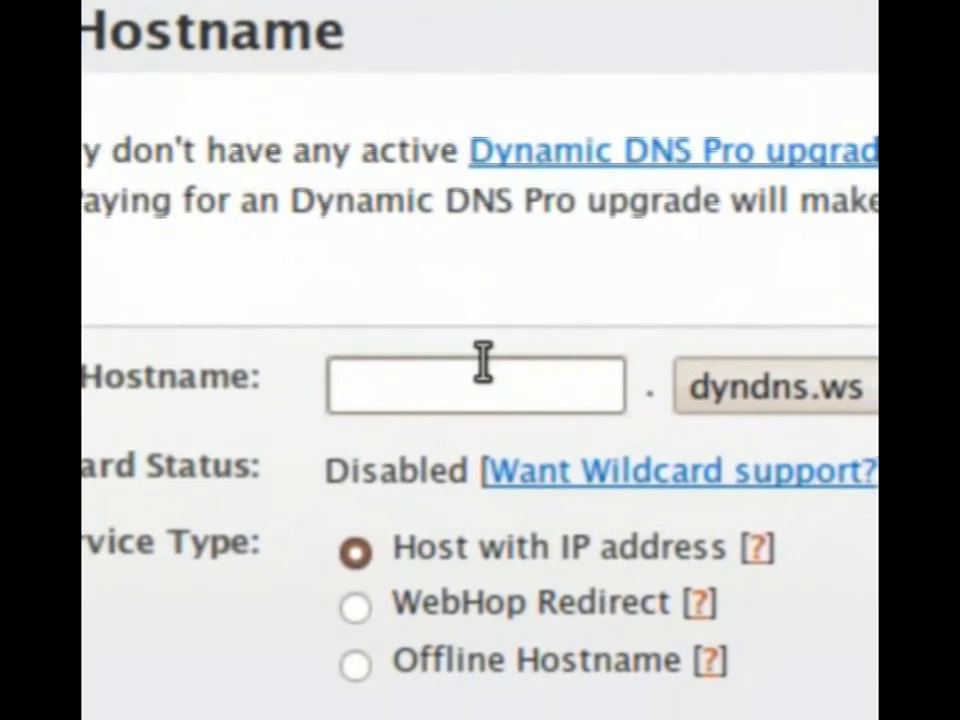
Step: Enter 'anything' as the new hostname on dyndns.ws, keeping Host with IP address
left_click(483, 362)
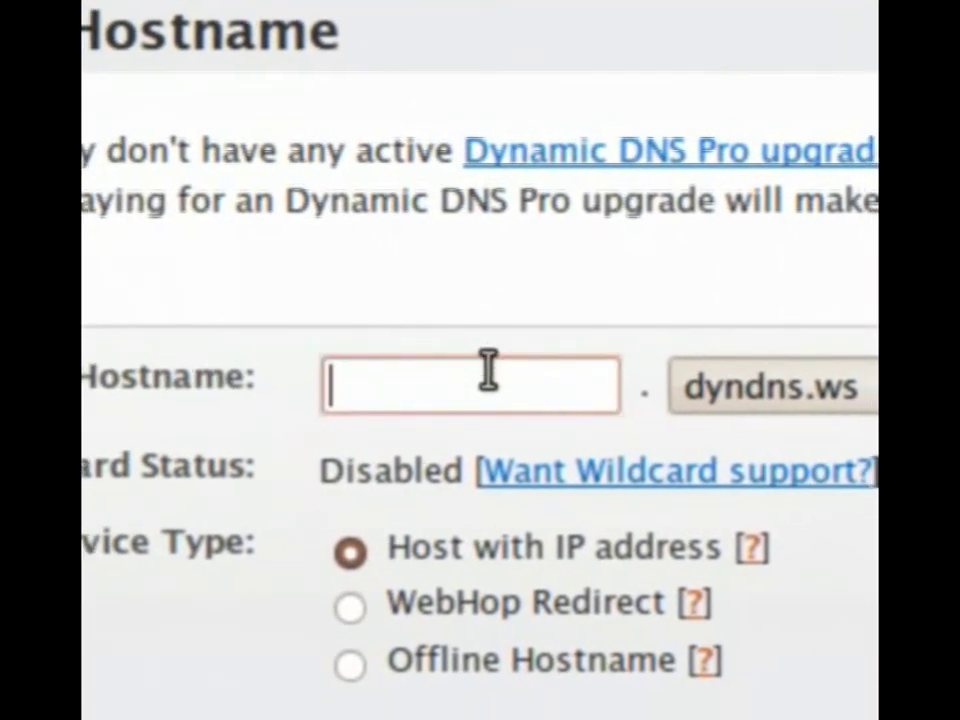
type("anythin")
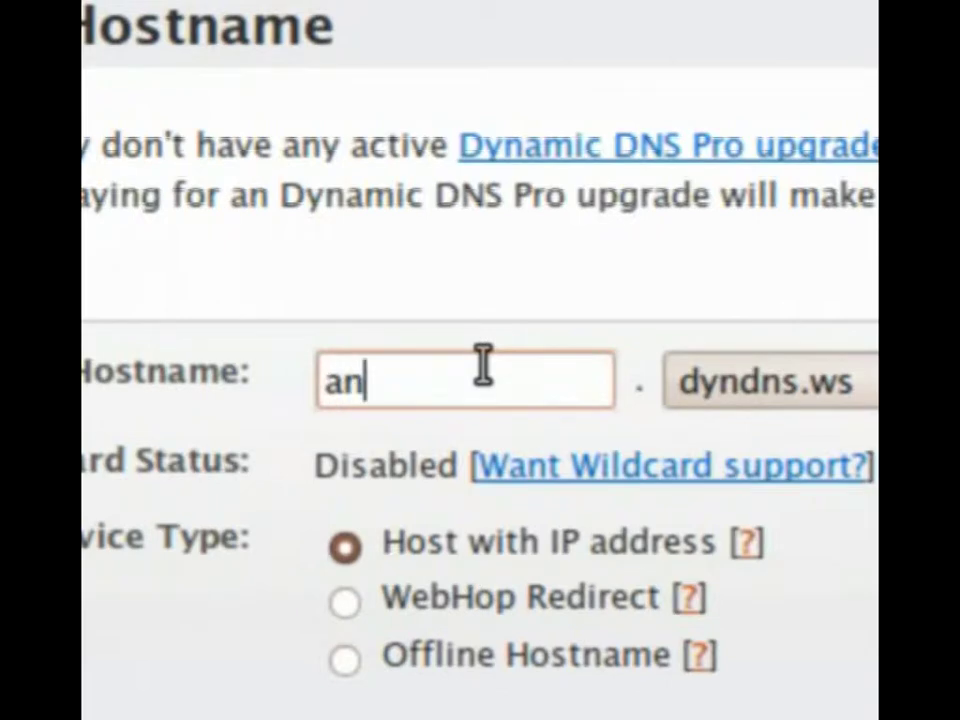
type("g")
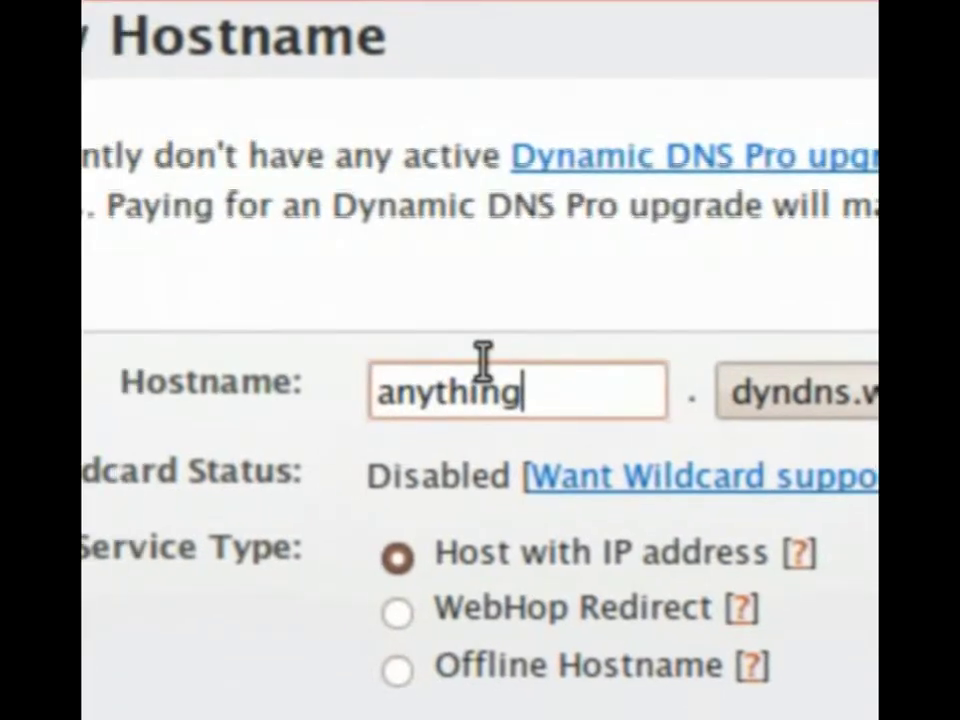